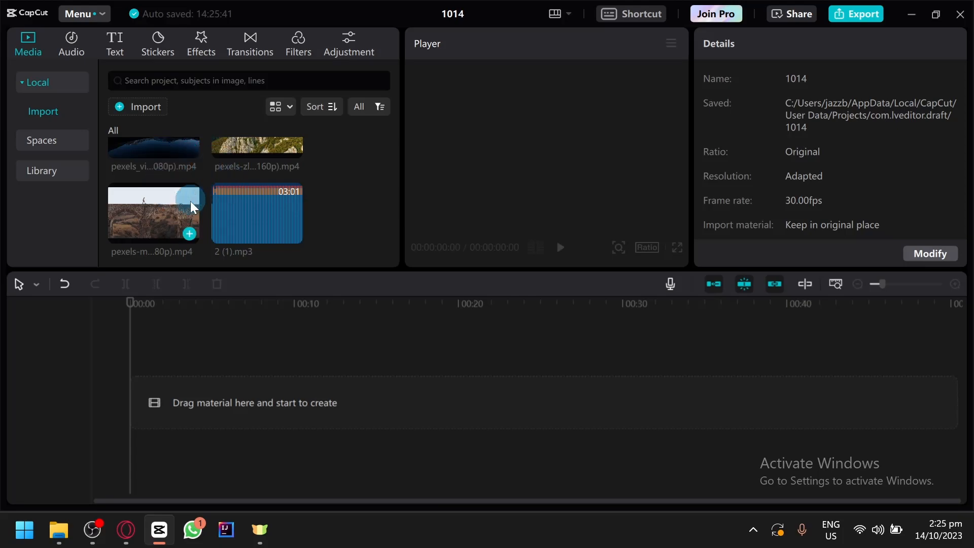
scroll(162, 208, down, 1)
scroll(170, 224, up, 1)
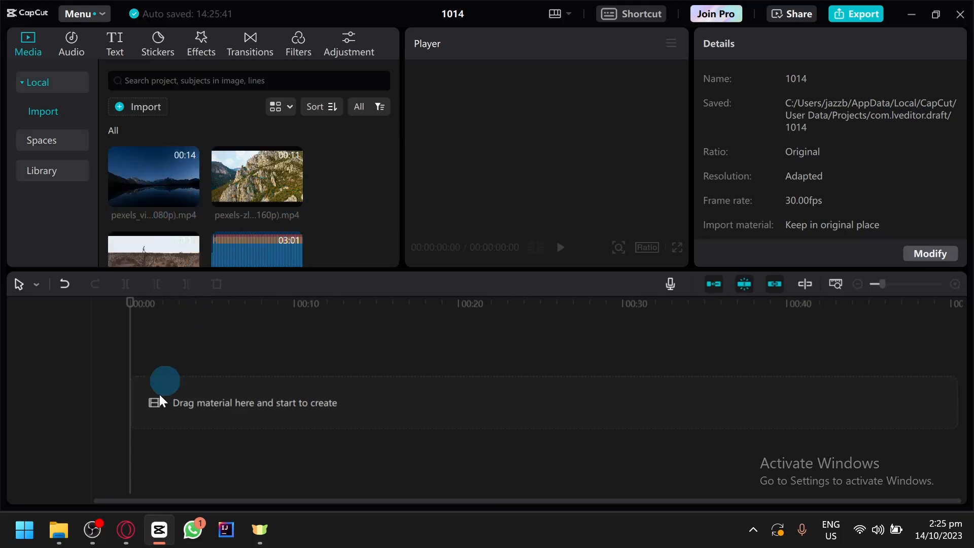
Step: Switch to the browser and download the green mountain valley clip from the trending stock videos on Pexels
click(128, 527)
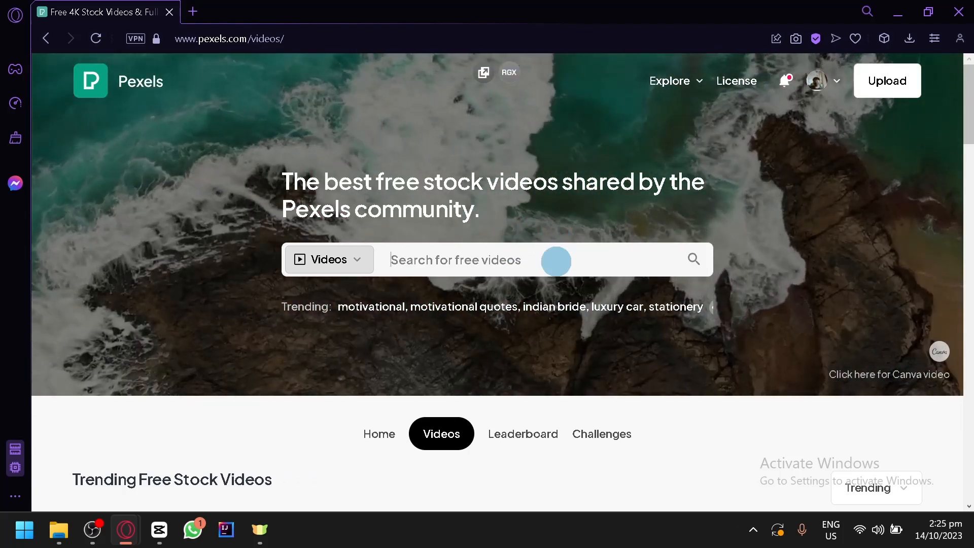
scroll(543, 297, down, 4)
scroll(542, 297, up, 4)
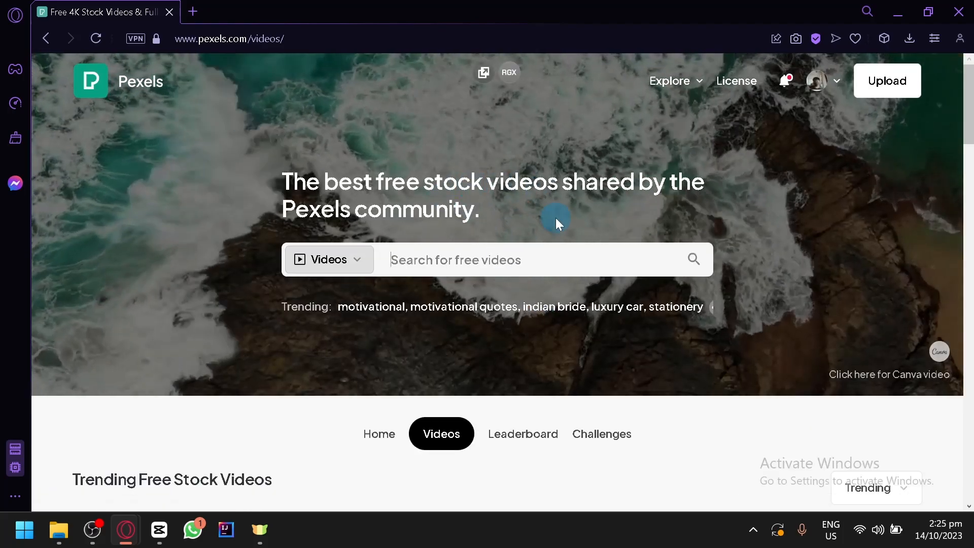
scroll(412, 362, down, 2)
scroll(401, 305, down, 2)
scroll(409, 277, down, 6)
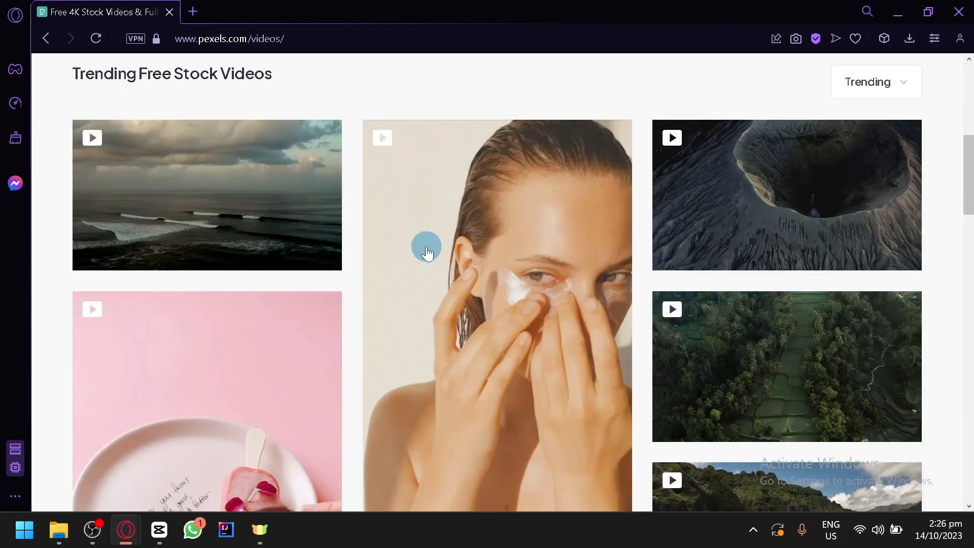
scroll(546, 222, down, 2)
scroll(892, 213, down, 2)
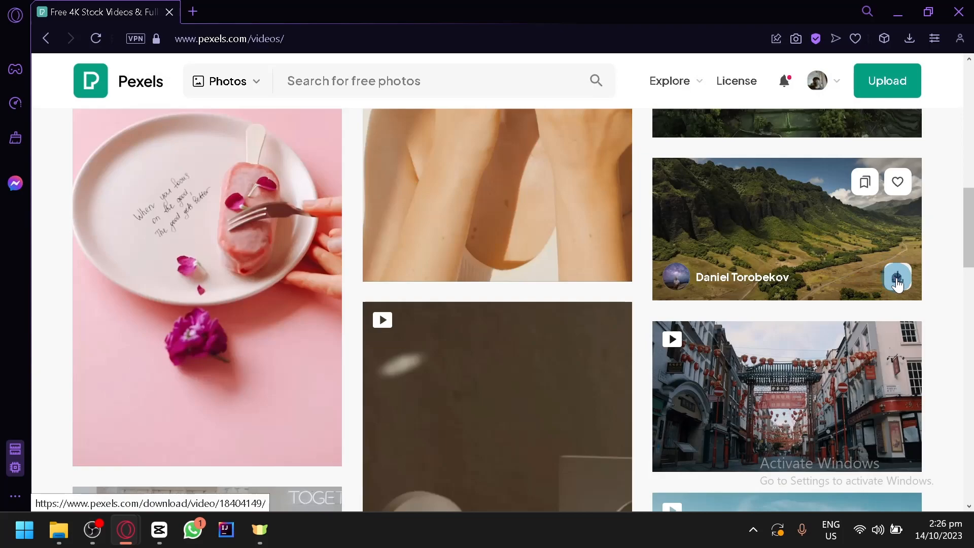
click(897, 278)
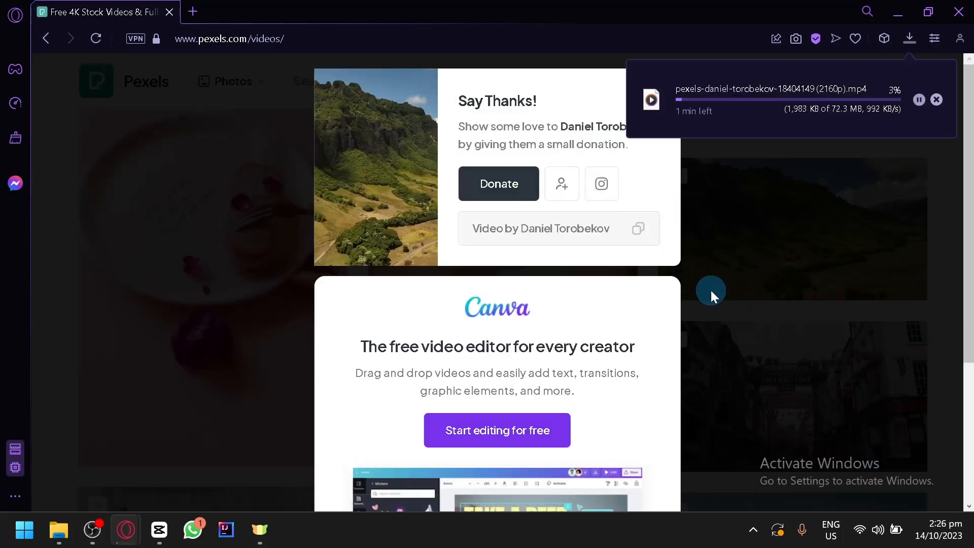
click(726, 269)
Step: Check the download progress of the green valley video
scroll(720, 269, up, 8)
scroll(720, 269, up, 4)
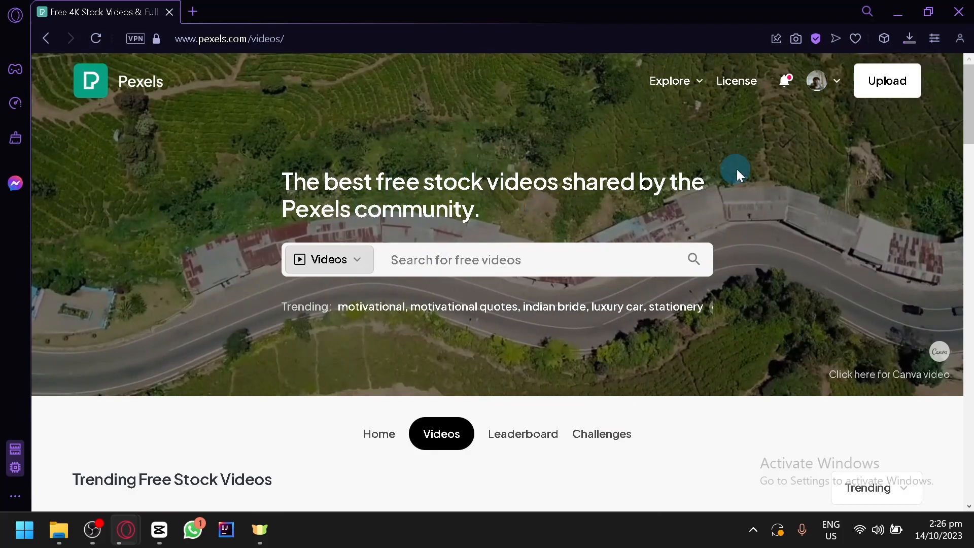
scroll(447, 265, down, 2)
scroll(447, 263, up, 2)
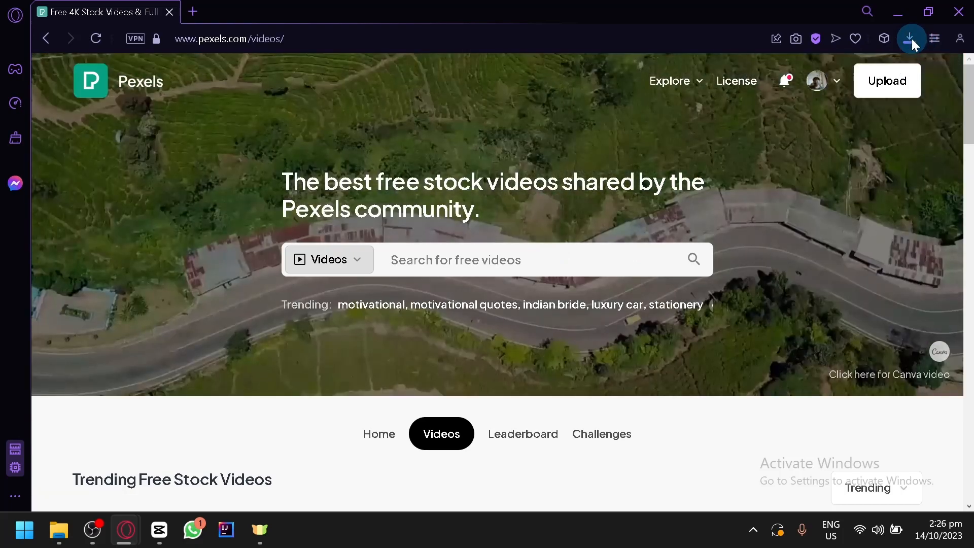
click(912, 38)
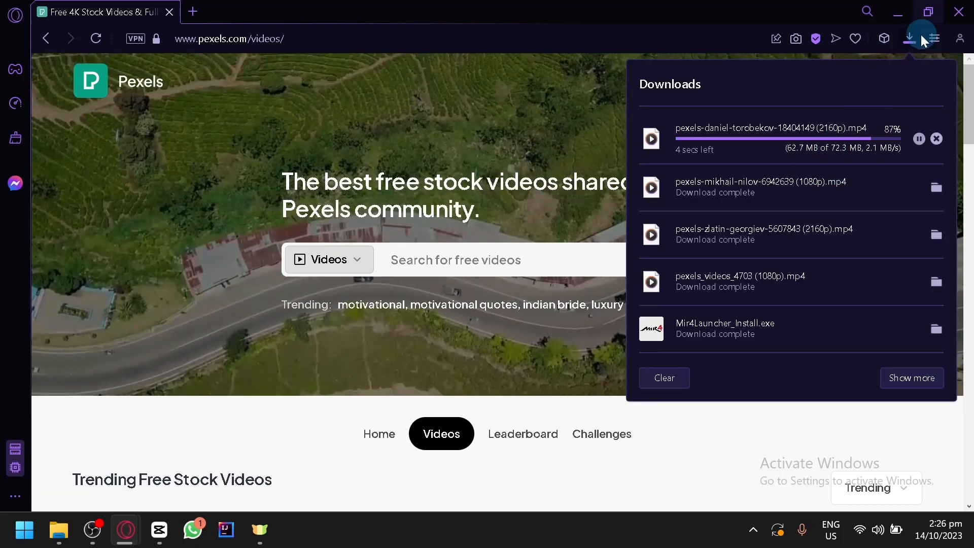
click(911, 39)
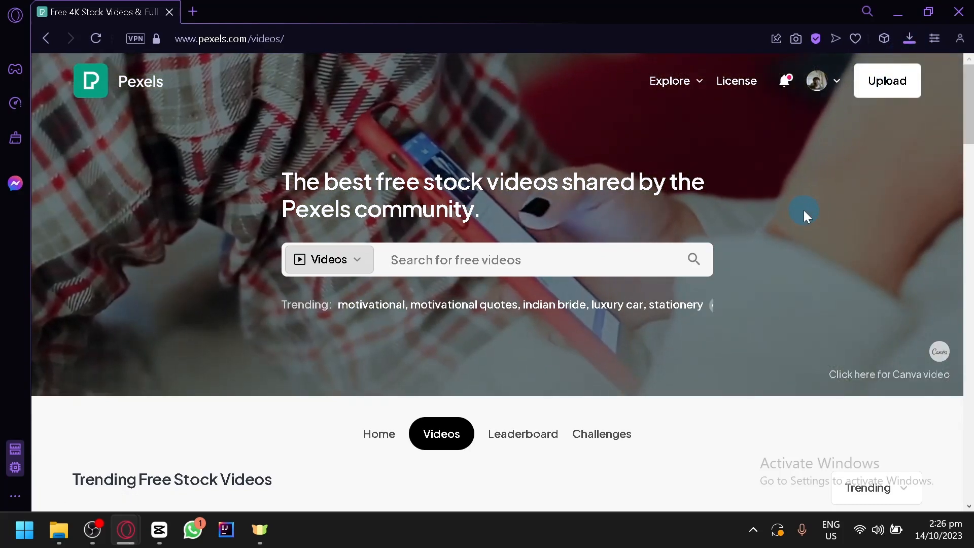
Step: Import the downloaded green valley video into the CapCut project's local media
click(161, 531)
click(161, 530)
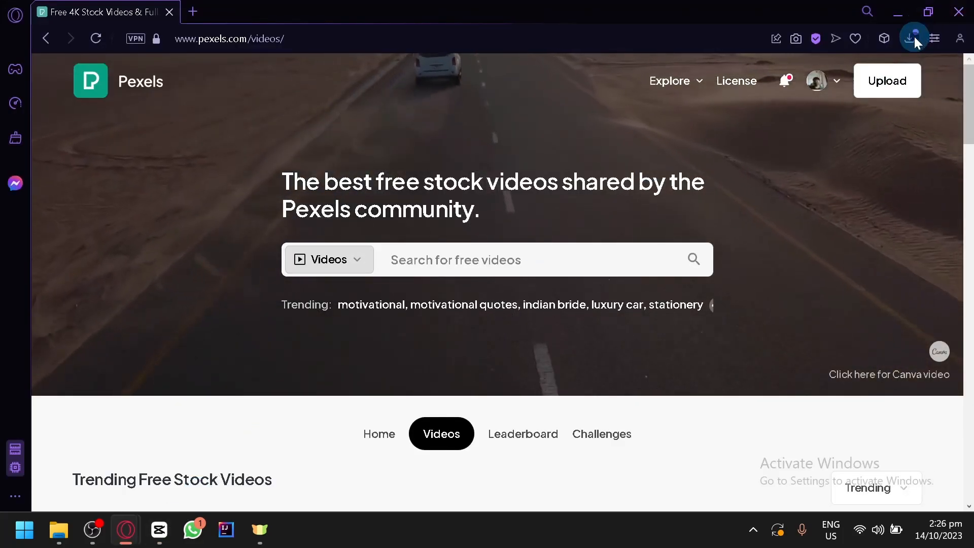
click(911, 39)
drag(814, 139, 211, 202)
key(alt+Tab)
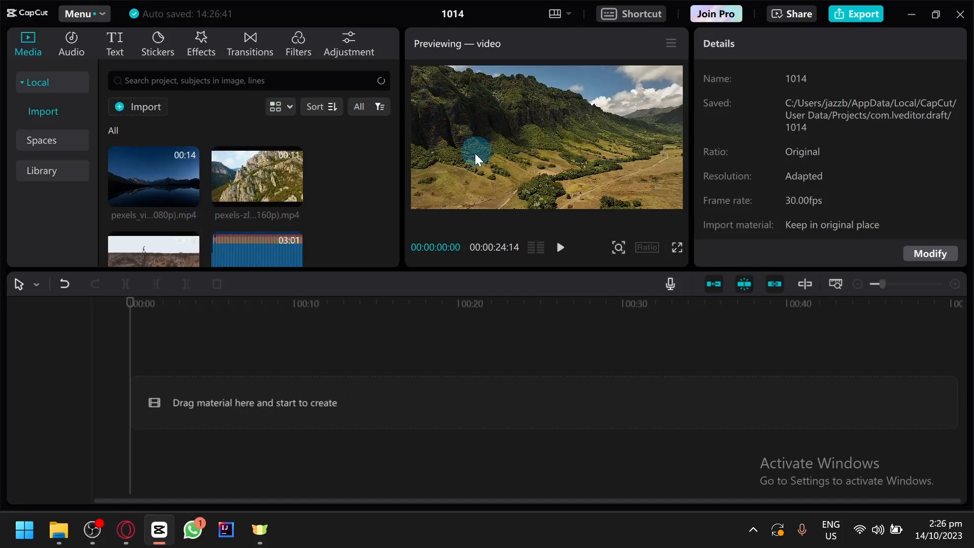
Step: Add the night lake, rocky mountain, stone bridge and green valley videos together to the start of the empty timeline
scroll(196, 213, down, 3)
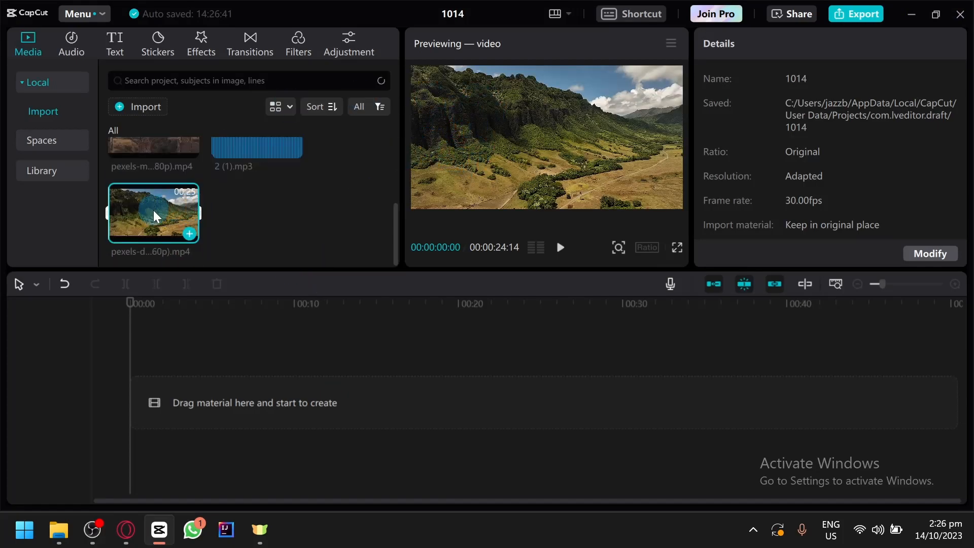
scroll(199, 248, up, 3)
scroll(247, 175, down, 2)
scroll(248, 175, up, 2)
ctrl+click(236, 185)
ctrl+click(183, 236)
scroll(175, 248, down, 2)
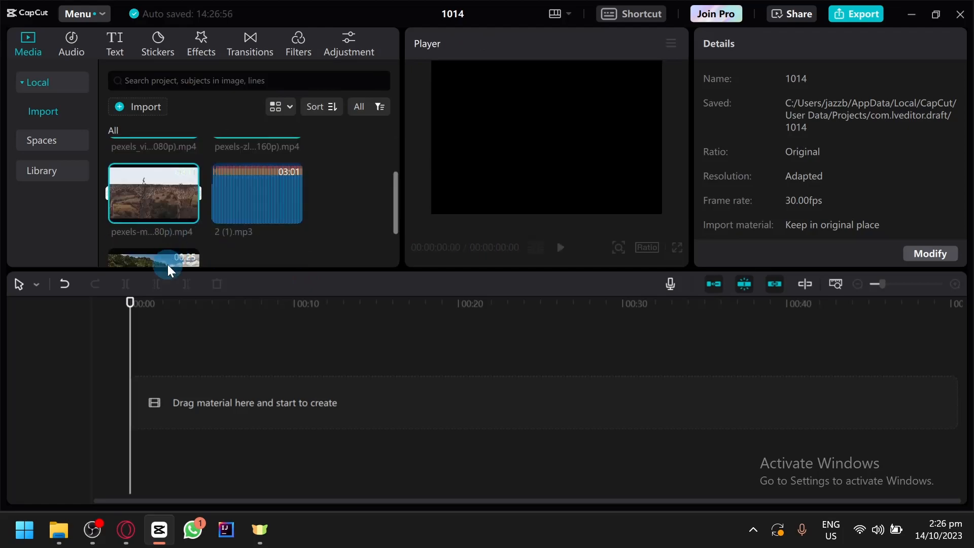
scroll(168, 236, down, 1)
drag(156, 223, 166, 380)
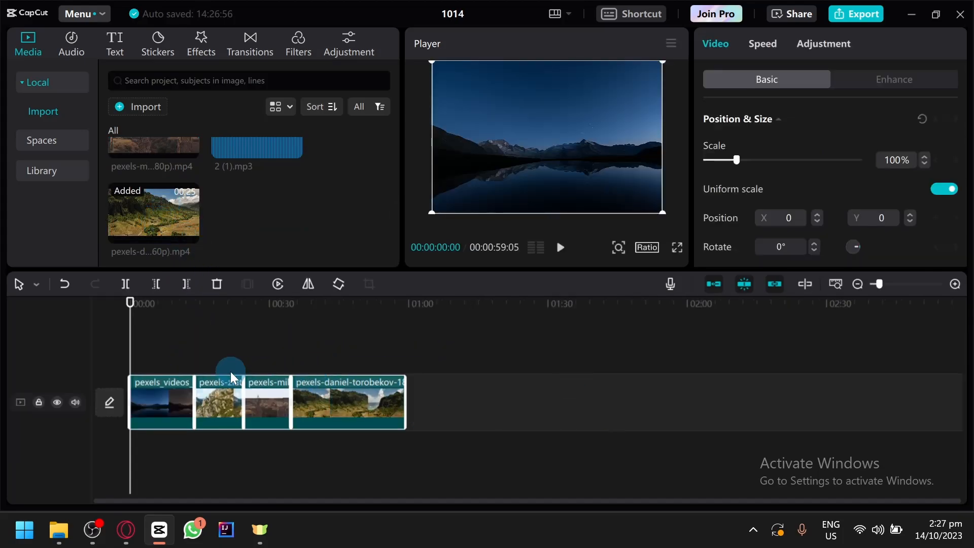
Step: Examine the four clips and the cuts between them along the timeline
scroll(230, 367, up, 3)
click(220, 353)
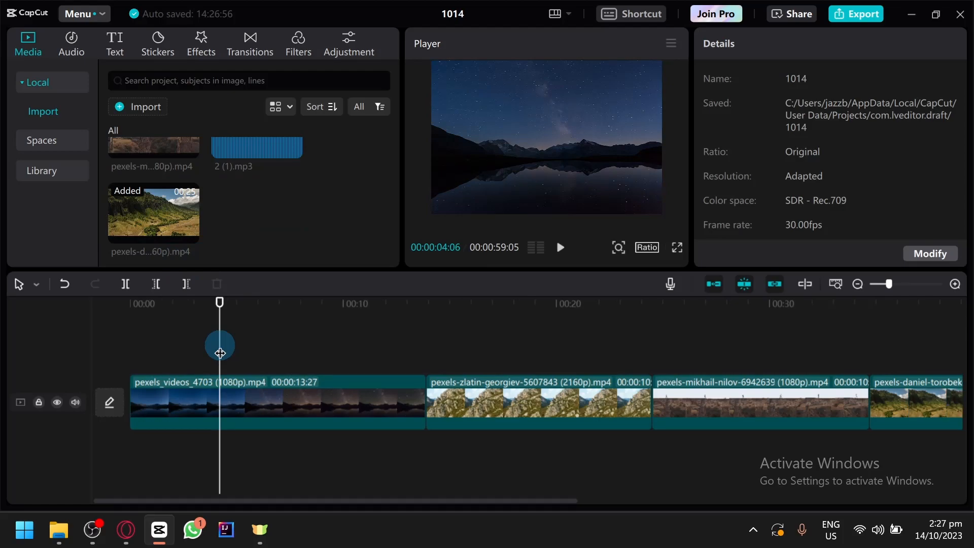
click(463, 390)
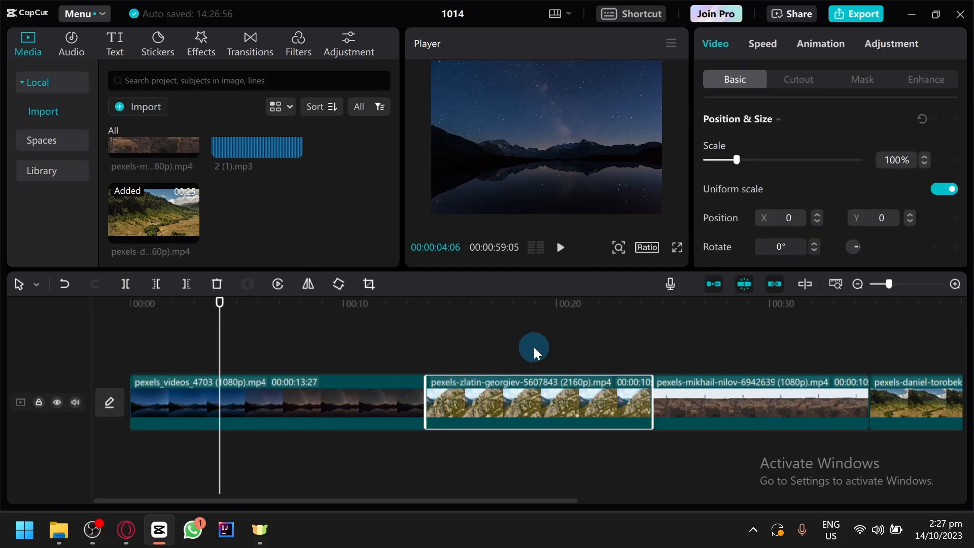
click(534, 347)
click(740, 390)
drag(520, 342, 501, 345)
click(652, 351)
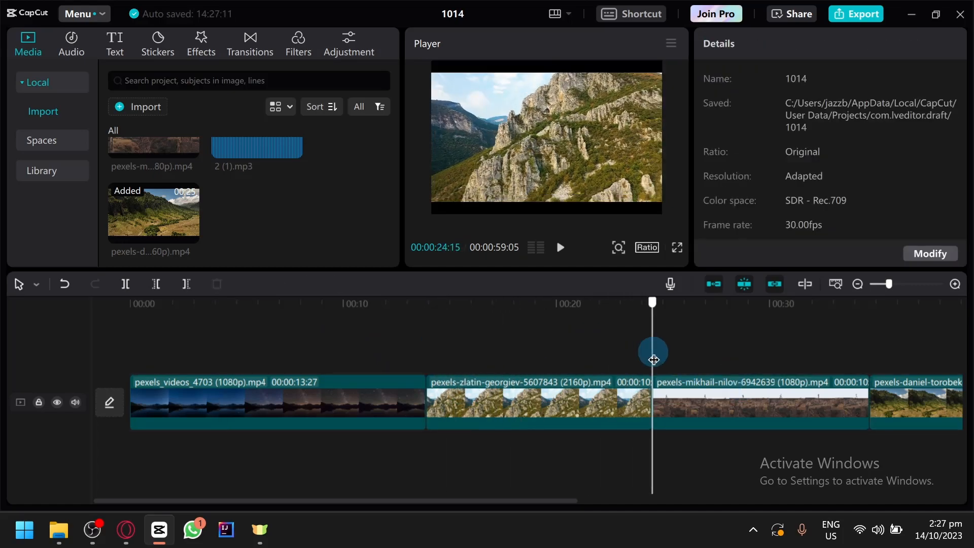
right_click(653, 352)
click(613, 331)
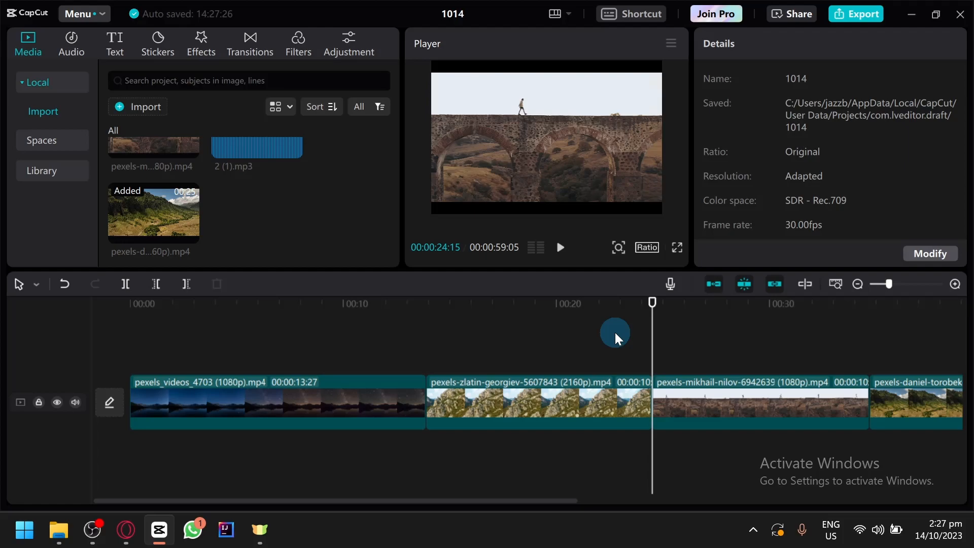
drag(543, 492, 503, 447)
ctrl+scroll(601, 400, down, 3)
drag(702, 341, 477, 345)
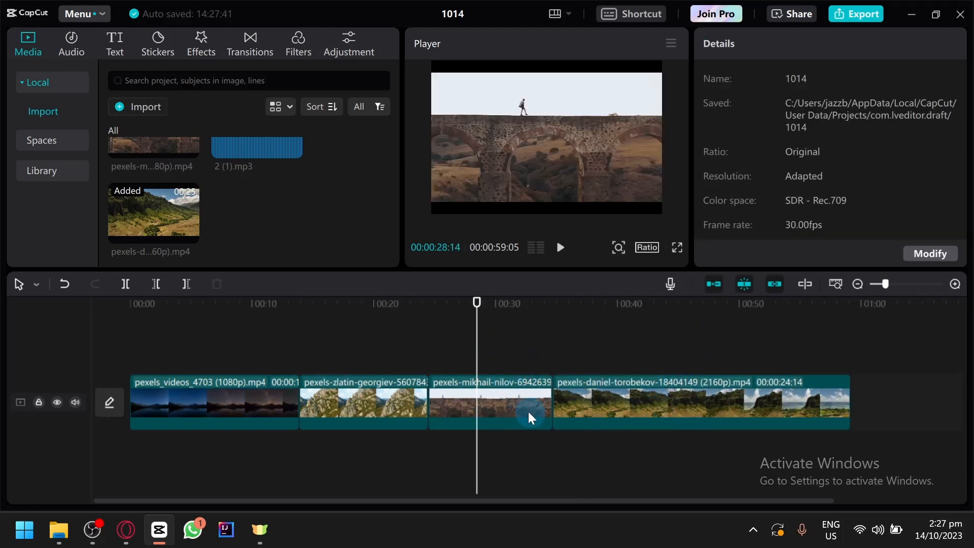
Step: Reorder the clips so that the rocky mountain and stone bridge clips come before the night lake clip
drag(394, 343, 274, 373)
drag(243, 403, 298, 402)
click(237, 348)
drag(463, 391, 311, 391)
Step: Split the stone bridge clip at 00:00:14:22
drag(191, 342, 310, 356)
click(366, 383)
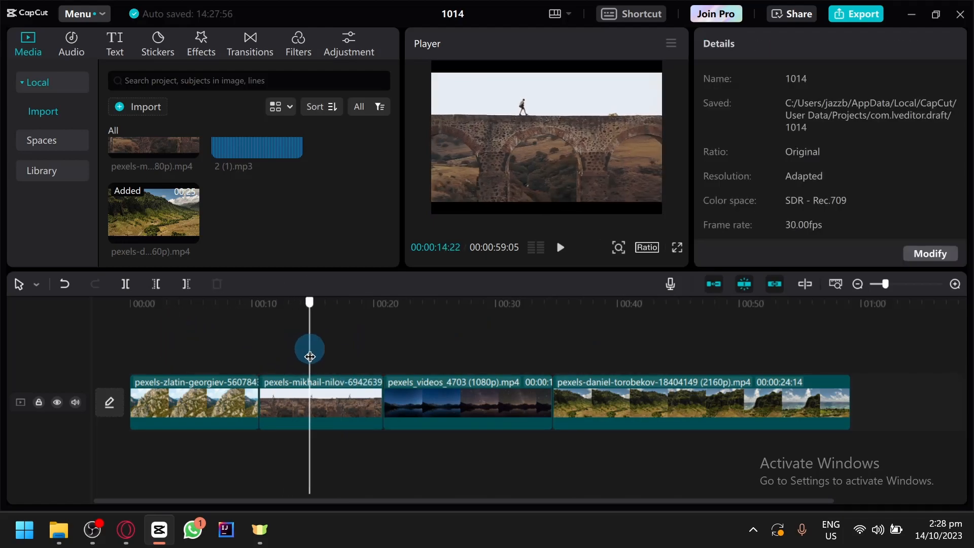
click(313, 387)
click(126, 285)
Step: Move the green valley clip ahead of the night lake clip, directly after the second stone bridge piece
ctrl+scroll(345, 386, up, 3)
drag(405, 503, 279, 495)
mouse_move(494, 511)
mouse_down()
mouse_move(476, 501)
mouse_move(508, 507)
mouse_up()
click(341, 340)
drag(341, 339, 457, 345)
click(672, 345)
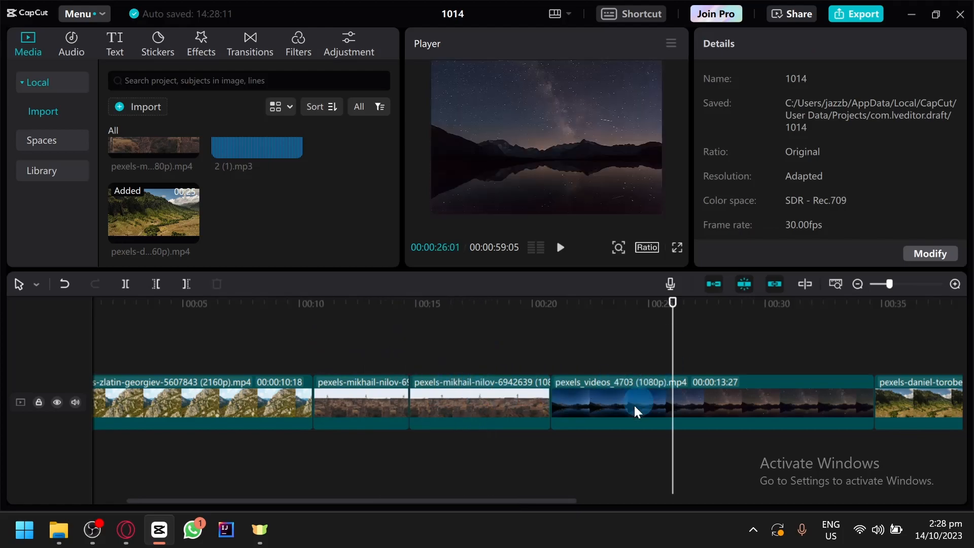
drag(900, 396, 592, 388)
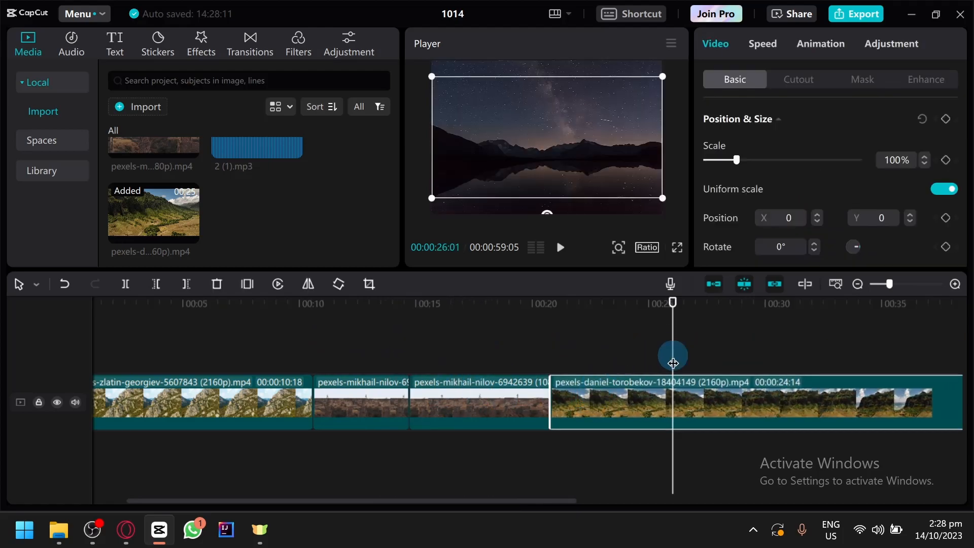
Step: Split the green valley clip at 00:00:22:29 and move its short first piece between the two stone bridge pieces
drag(661, 356, 601, 362)
click(627, 406)
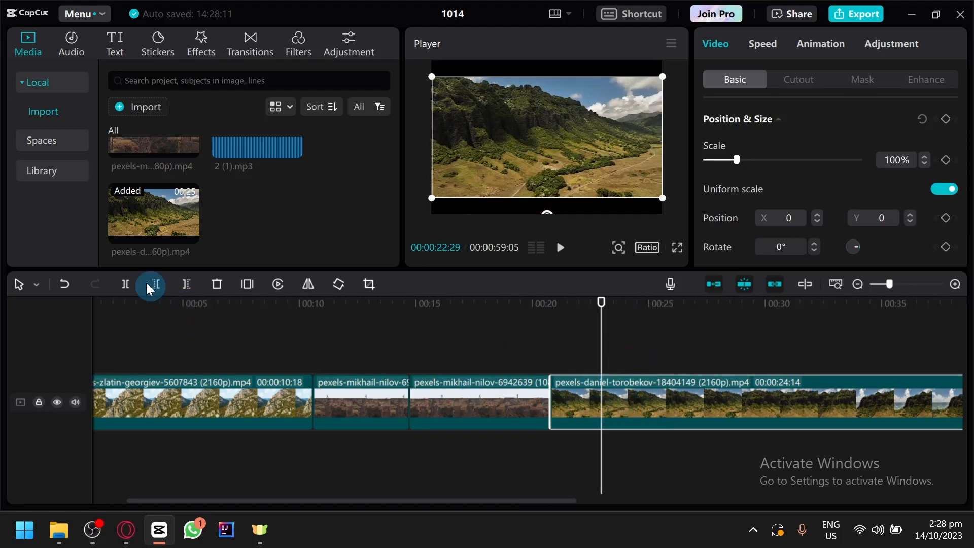
click(119, 278)
mouse_move(507, 376)
mouse_down()
mouse_move(623, 383)
mouse_move(517, 385)
mouse_up()
Step: Preview the alternating stone bridge and green valley pieces in the player
click(367, 349)
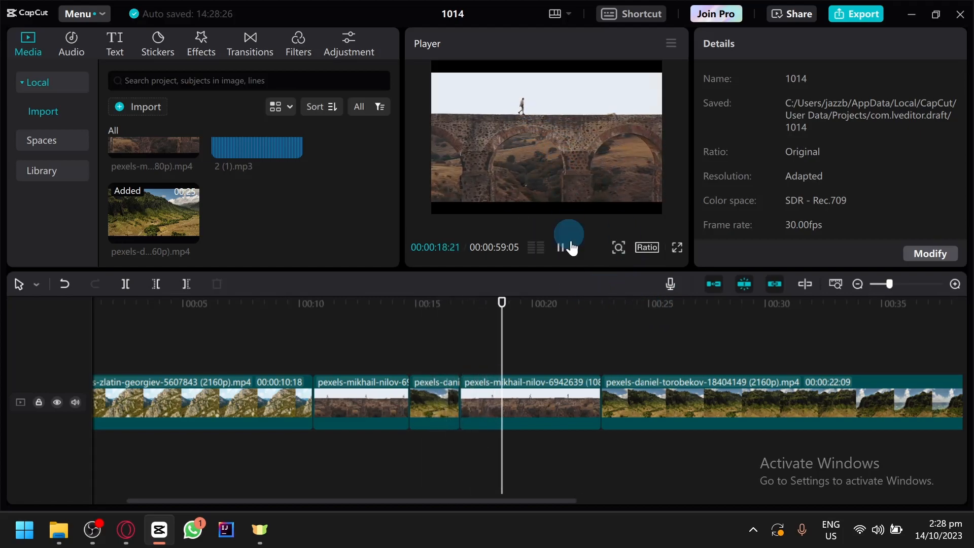
key(space)
click(359, 402)
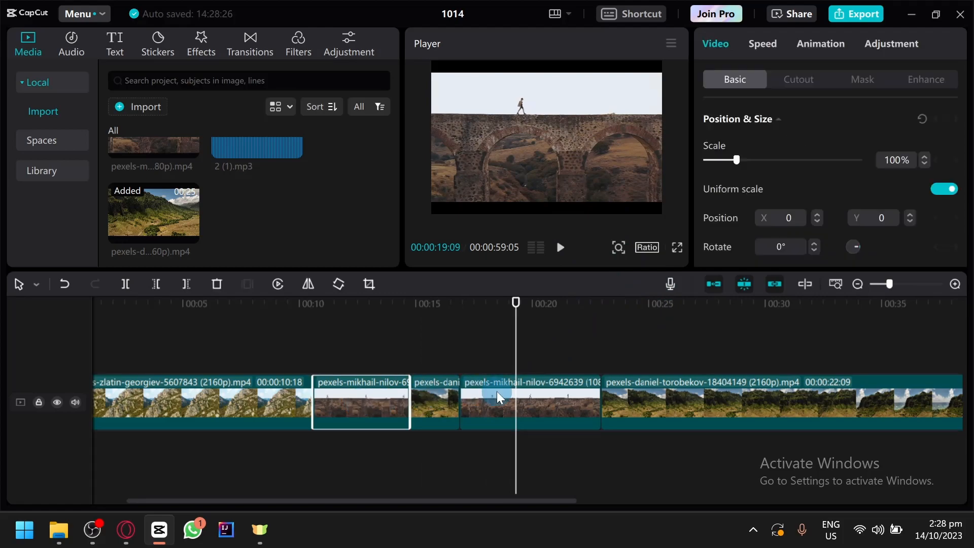
click(492, 391)
click(478, 327)
drag(478, 332, 577, 335)
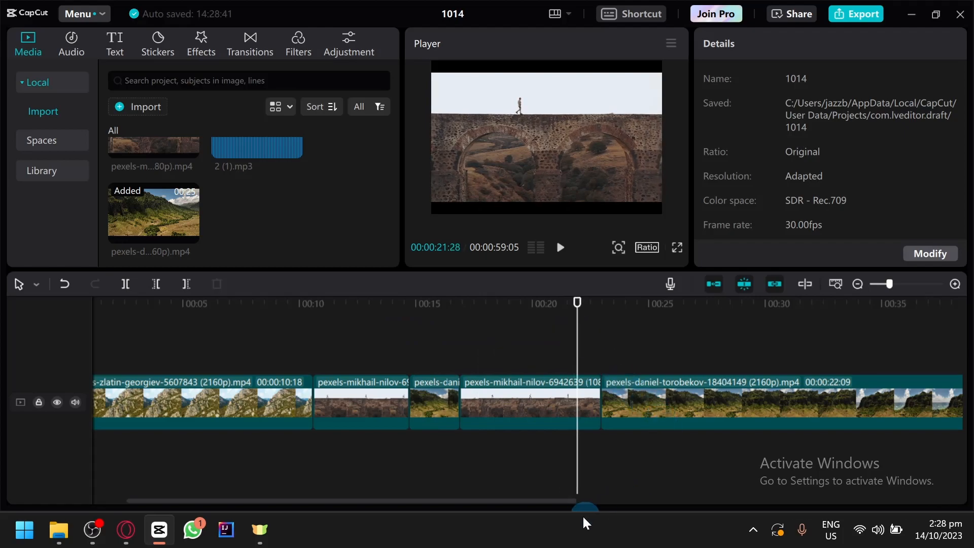
Step: Cut off everything after 00:00:27:03 from the long green valley clip
key(space)
drag(567, 501, 631, 440)
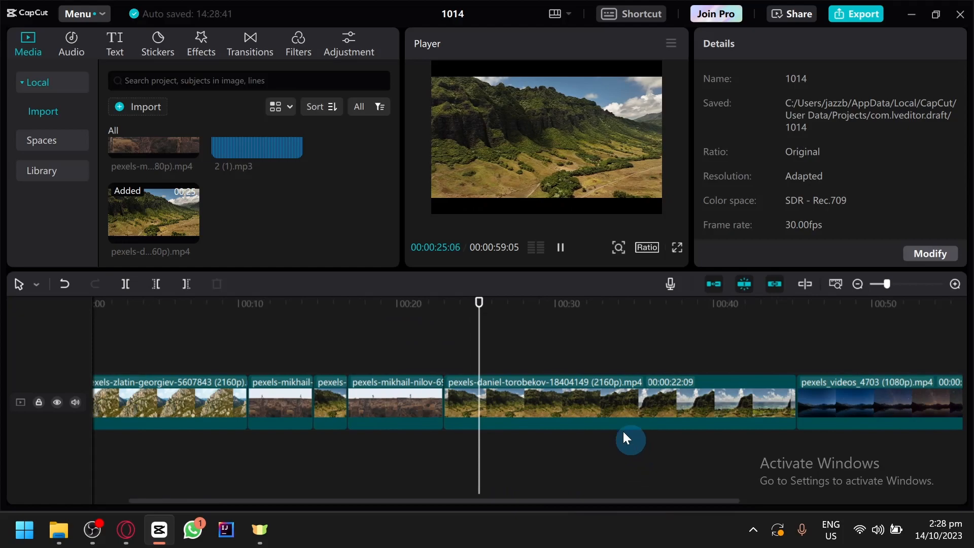
drag(543, 337, 509, 339)
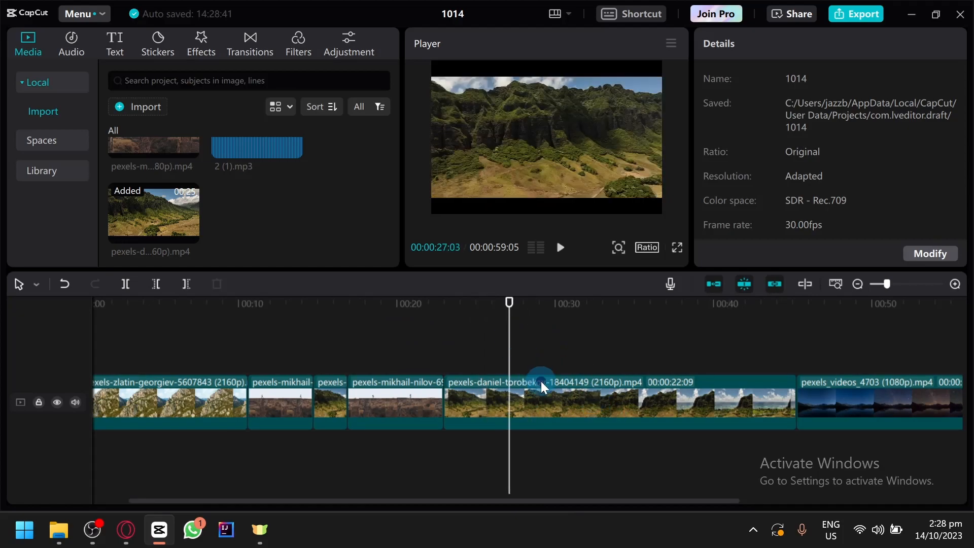
click(540, 385)
click(190, 284)
Step: Cut off the beginning of the night lake clip up to 00:00:31:27
drag(224, 359, 593, 351)
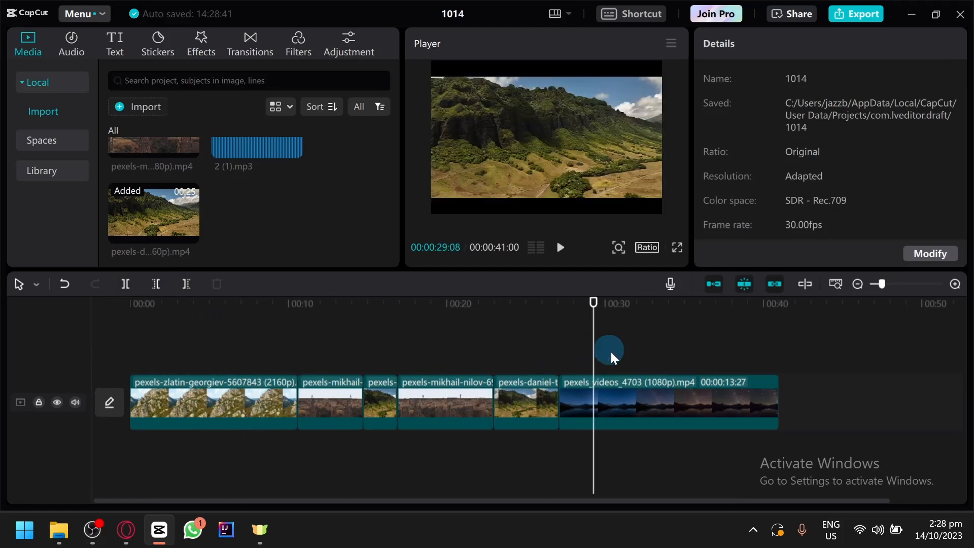
scroll(756, 403, up, 2)
key(space)
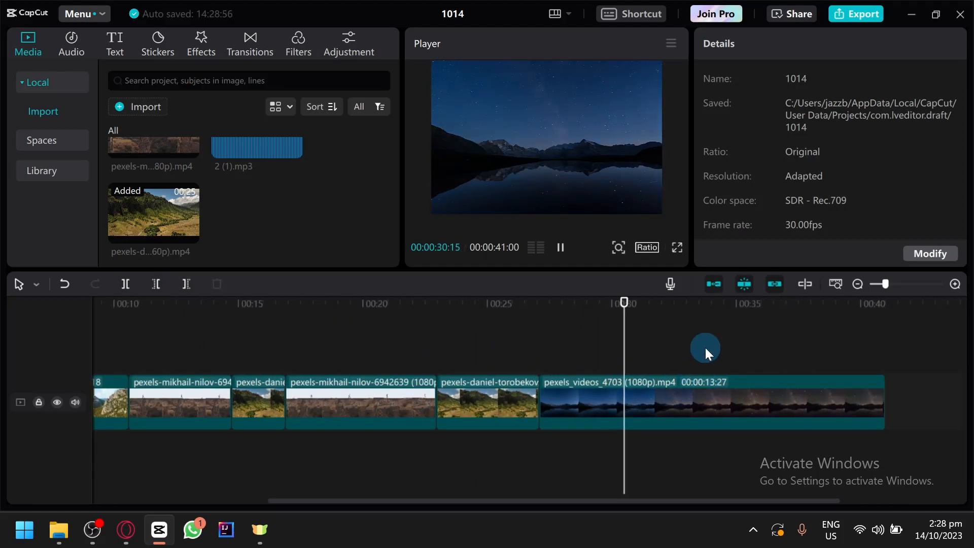
key(space)
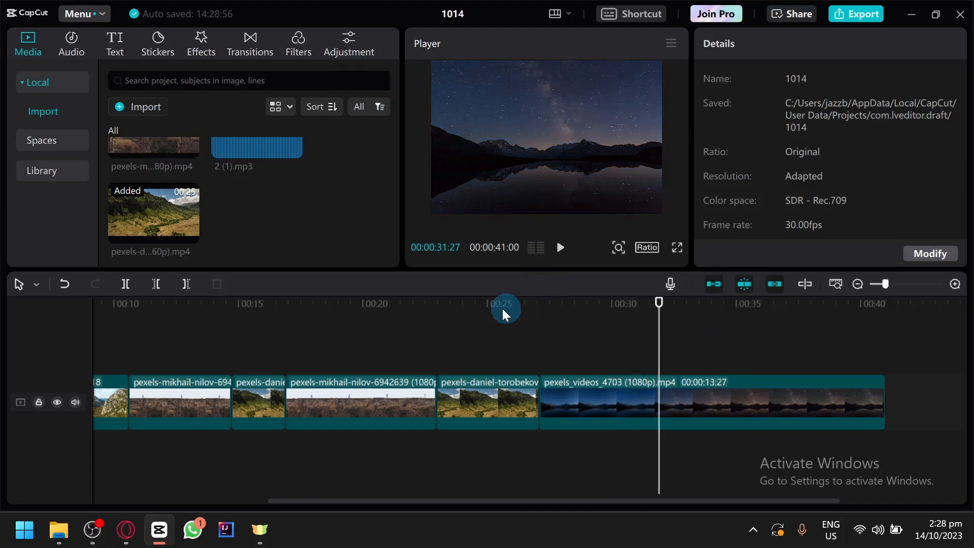
click(566, 391)
click(145, 286)
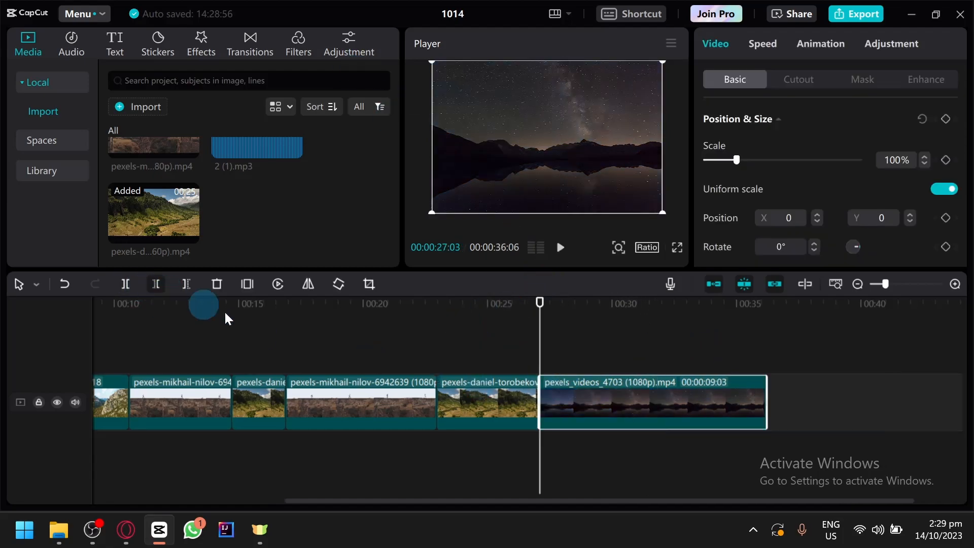
Step: Split the stone bridge piece that follows the short valley piece at 00:00:19:22
click(391, 348)
click(357, 352)
click(380, 386)
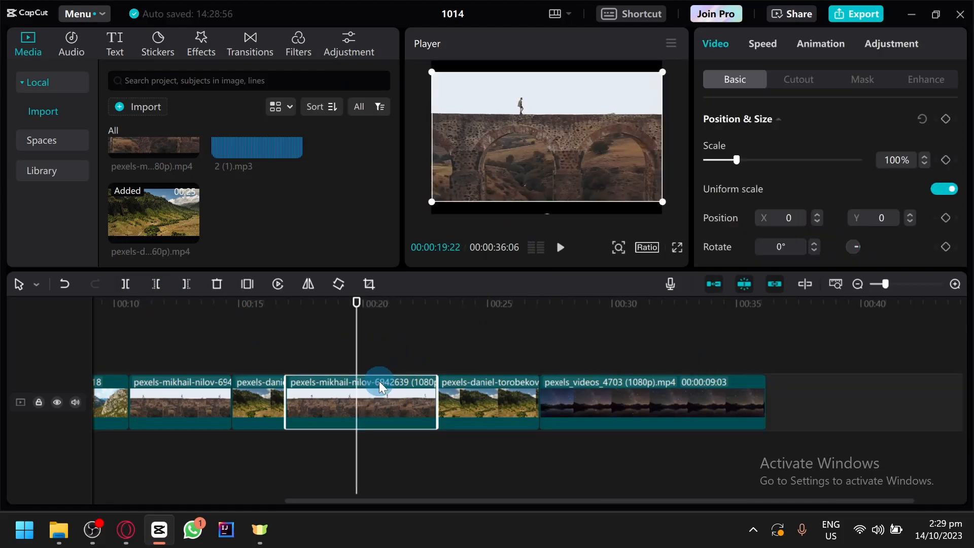
click(611, 348)
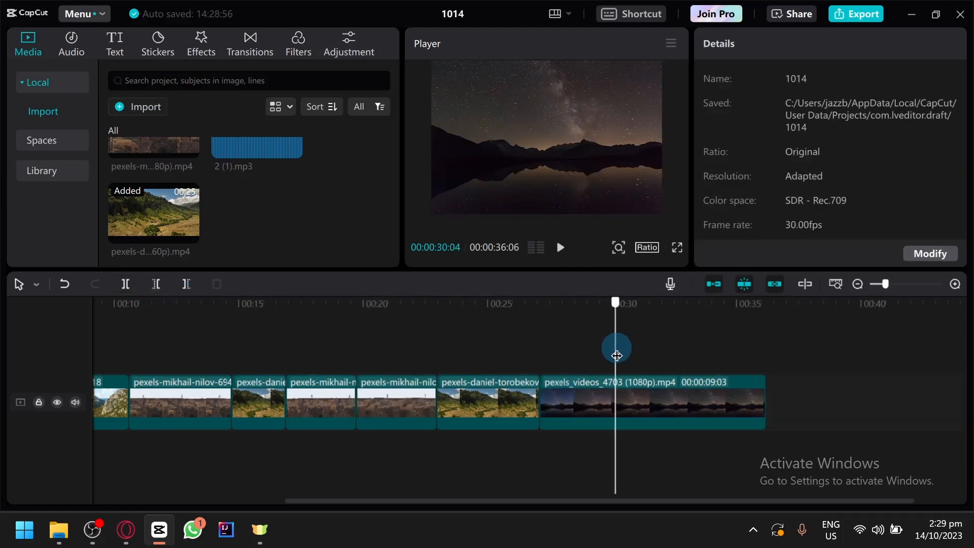
Step: Split the night lake clip at 00:00:30:22 and move the second stone bridge piece of the adjacent pair between the two halves
click(124, 286)
drag(392, 399, 563, 400)
Step: Play the timeline from the first stone bridge piece to check the new clip order, and return to the start
click(206, 337)
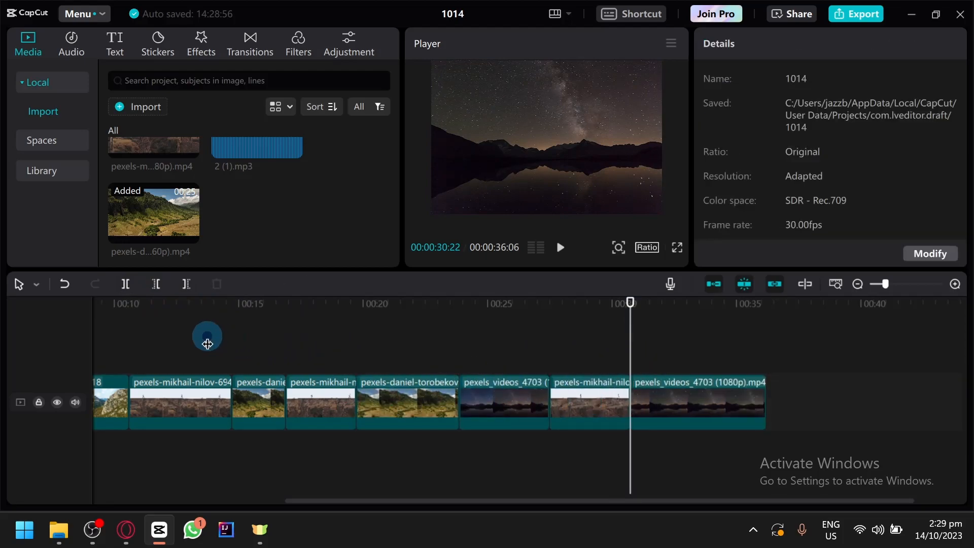
click(181, 349)
key(space)
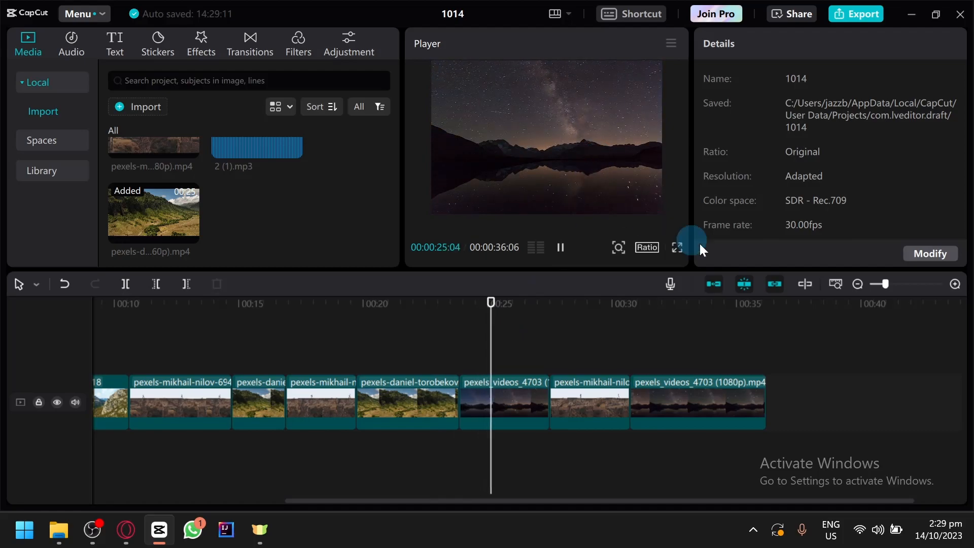
click(549, 345)
drag(549, 345, 30, 304)
Step: Trim the end of the first stone bridge piece by three frames
scroll(513, 385, down, 2)
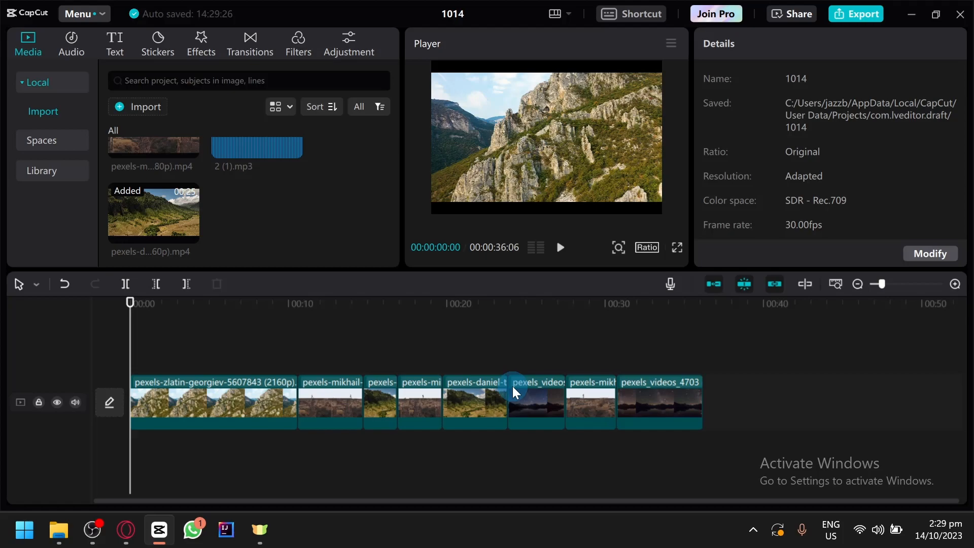
click(327, 421)
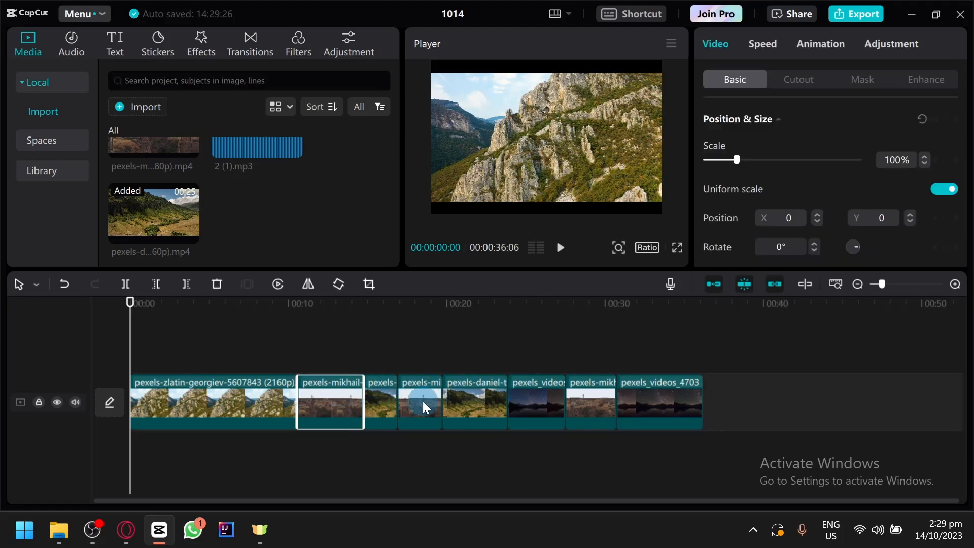
click(329, 355)
drag(360, 410, 359, 410)
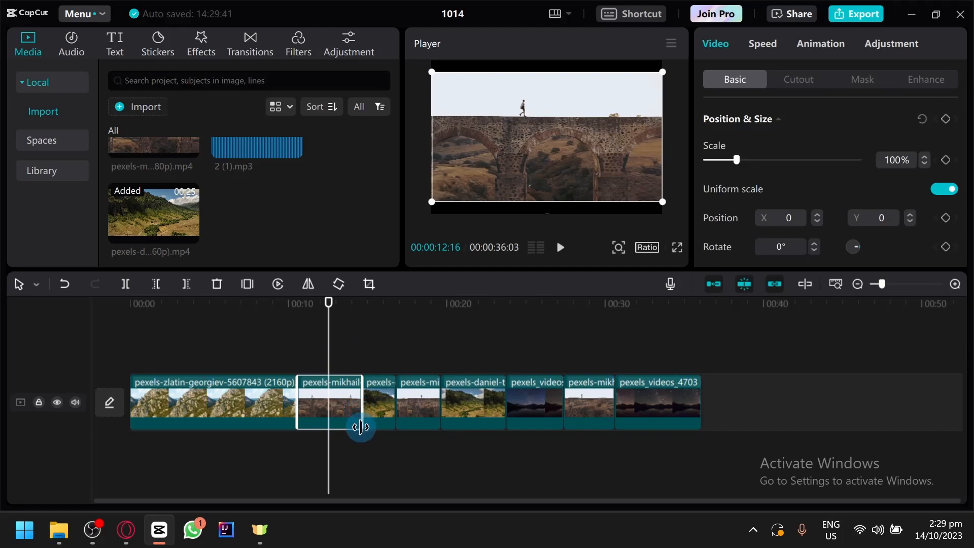
Step: Apply the Montage speed curve to the opening rocky mountain clip
click(192, 331)
drag(192, 345, 121, 382)
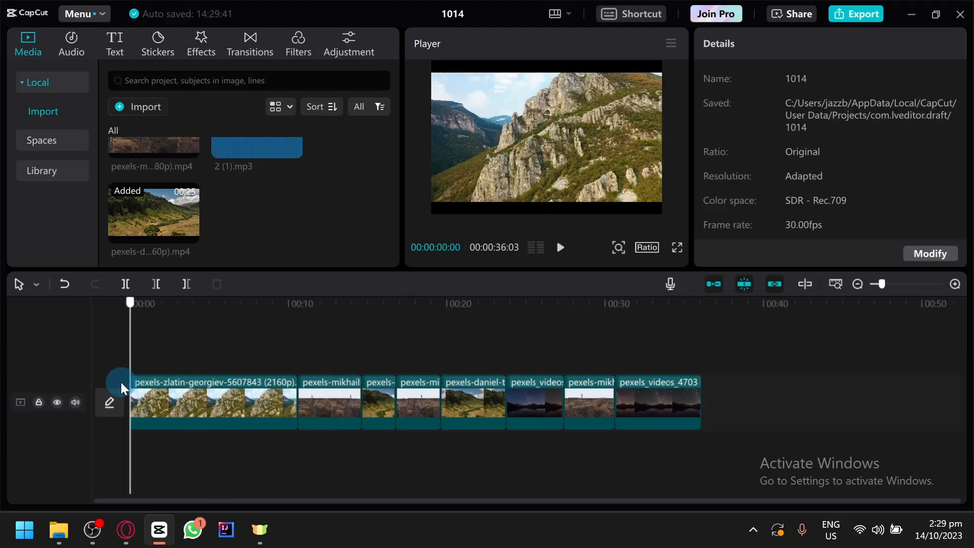
scroll(191, 411, up, 3)
scroll(191, 411, up, 1)
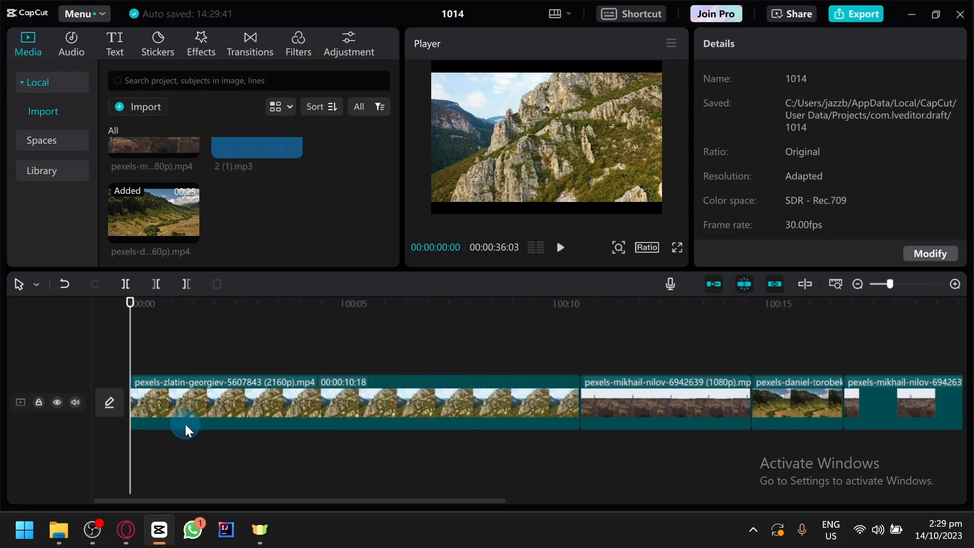
click(267, 403)
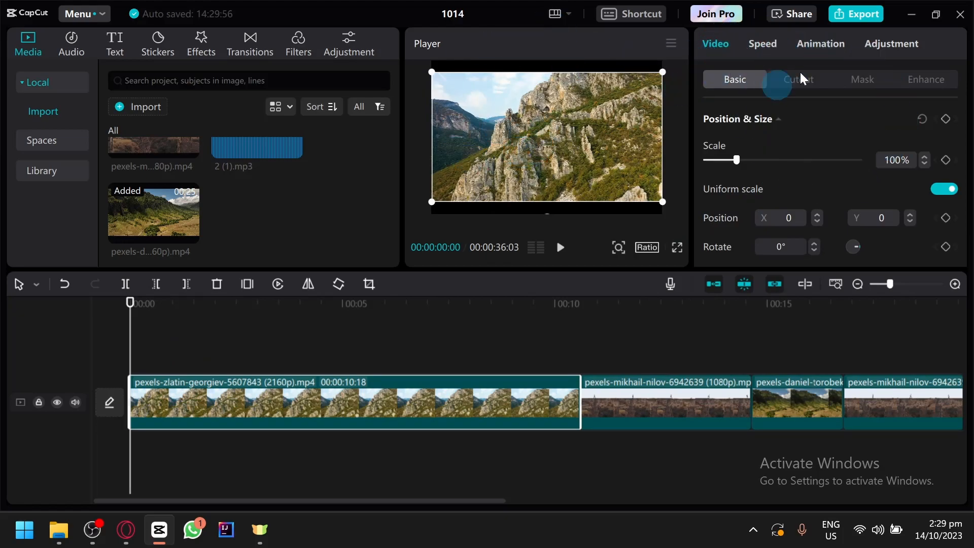
click(763, 47)
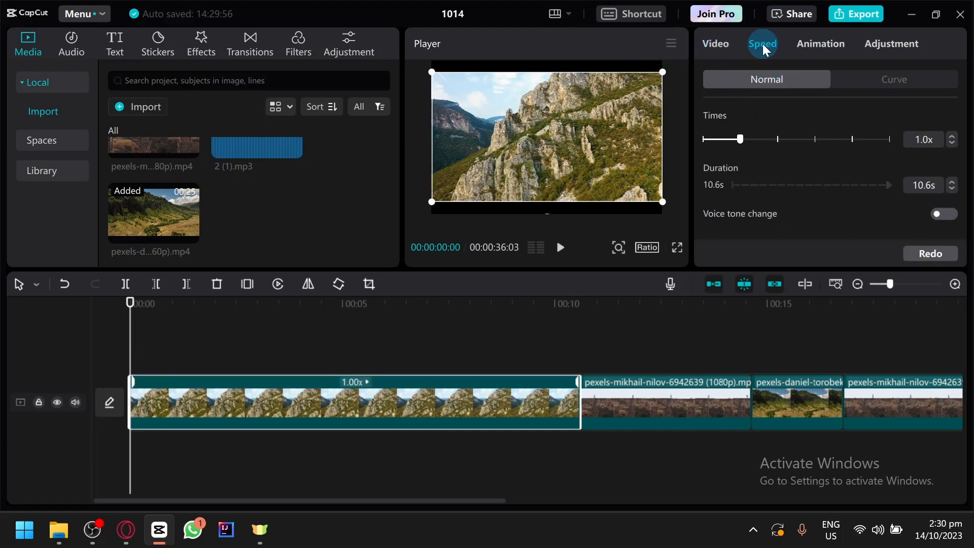
click(857, 78)
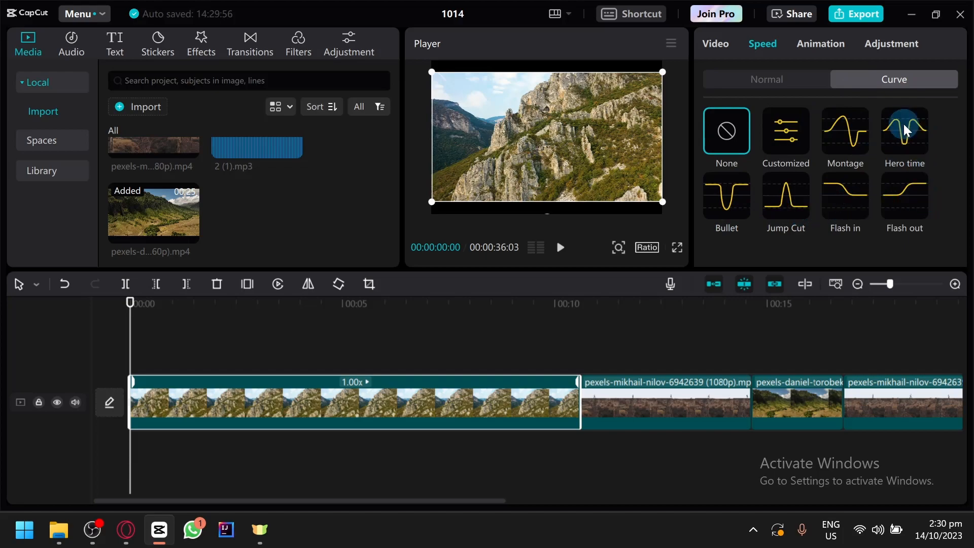
click(863, 130)
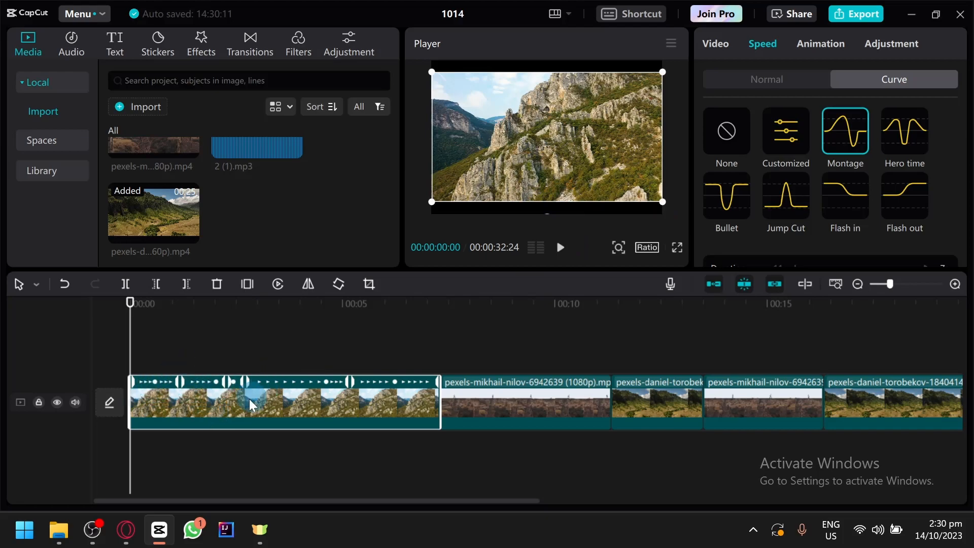
Step: Preview the opening mountain clip's speed curve twice in a detached, enlarged player, and restore the player to its original place
drag(636, 51, 624, 131)
drag(633, 177, 907, 193)
drag(767, 299, 787, 441)
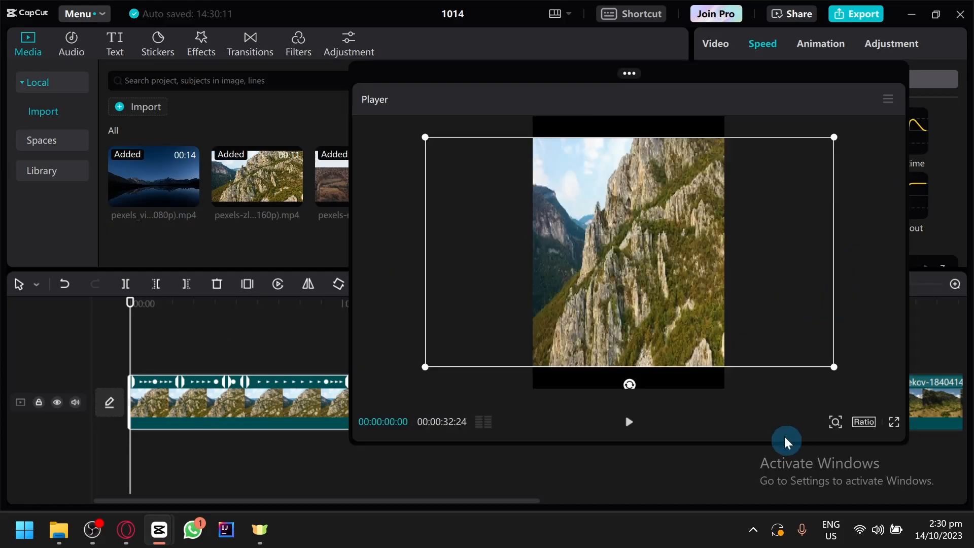
click(627, 424)
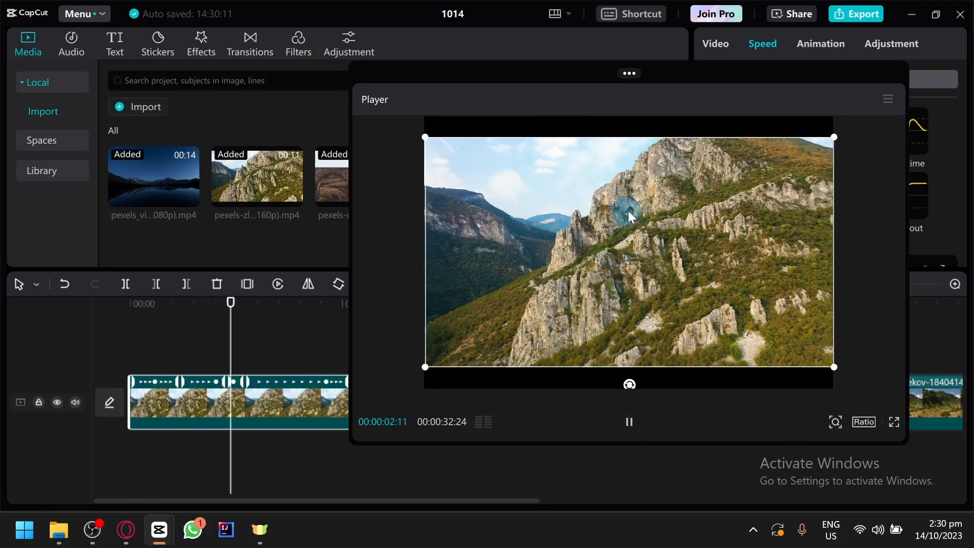
click(635, 423)
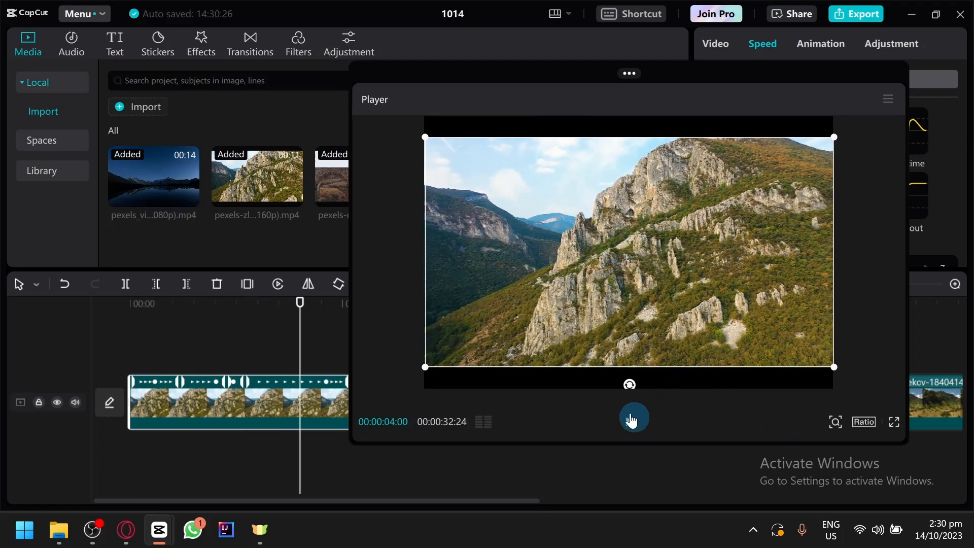
click(122, 333)
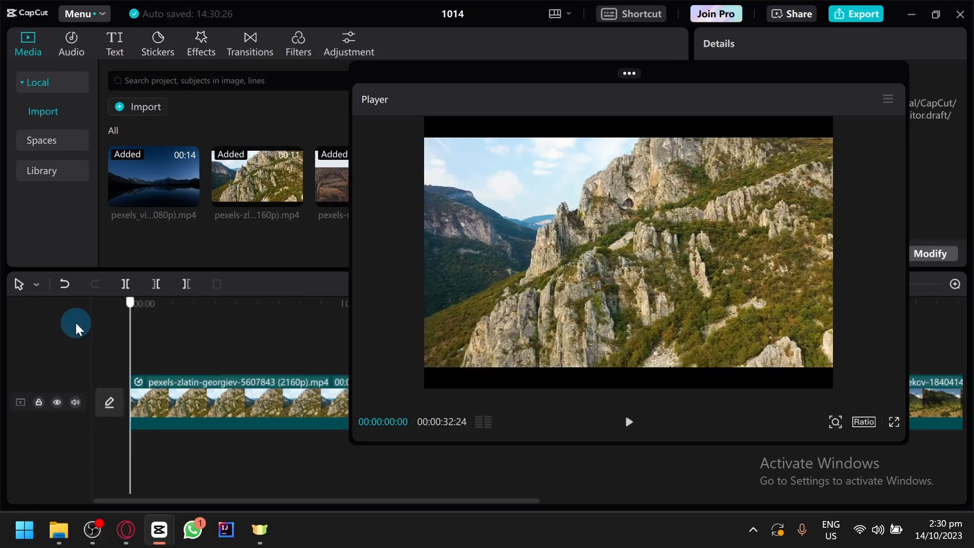
click(636, 425)
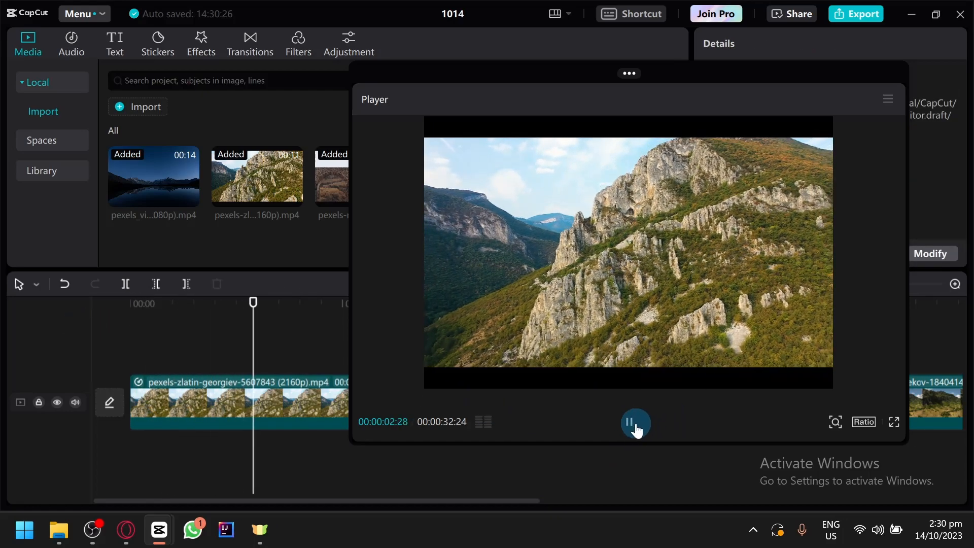
click(631, 424)
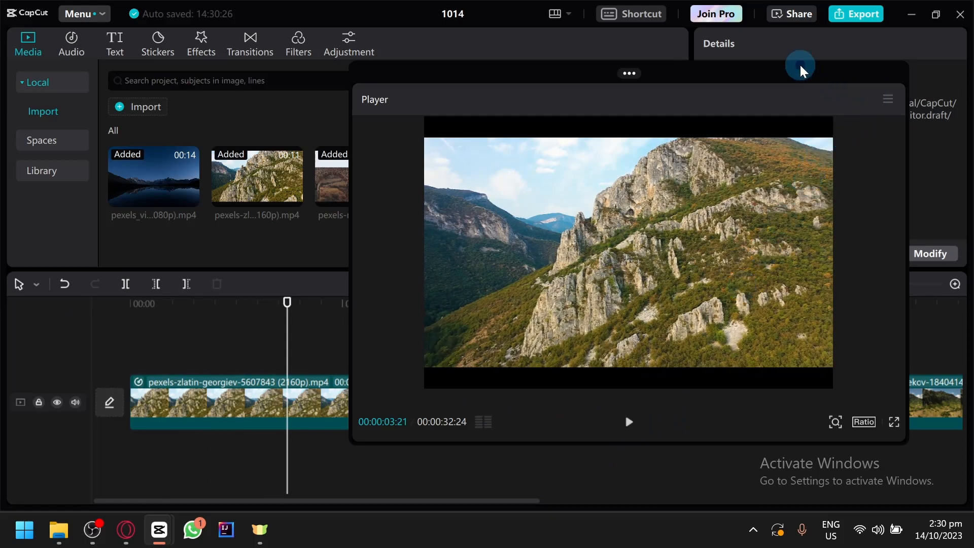
click(630, 73)
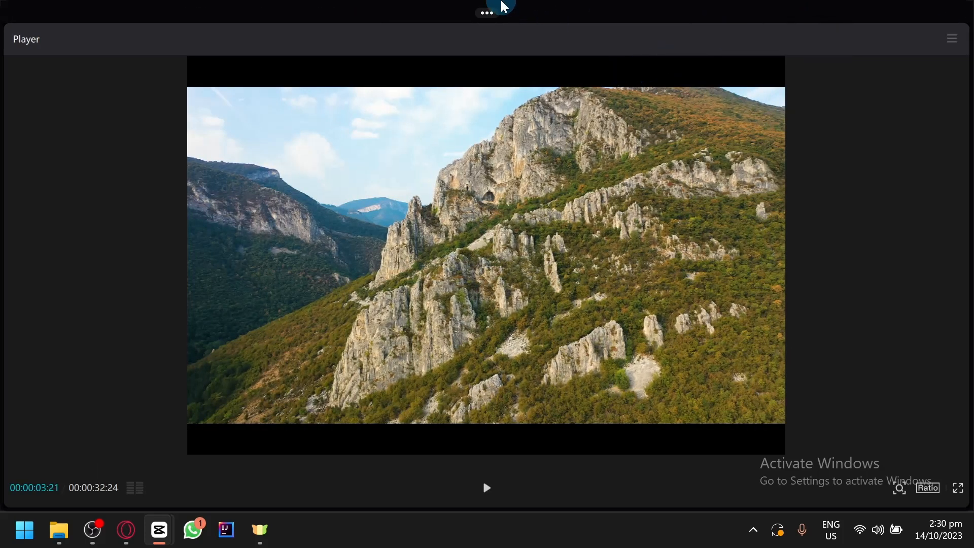
click(488, 9)
mouse_move(479, 17)
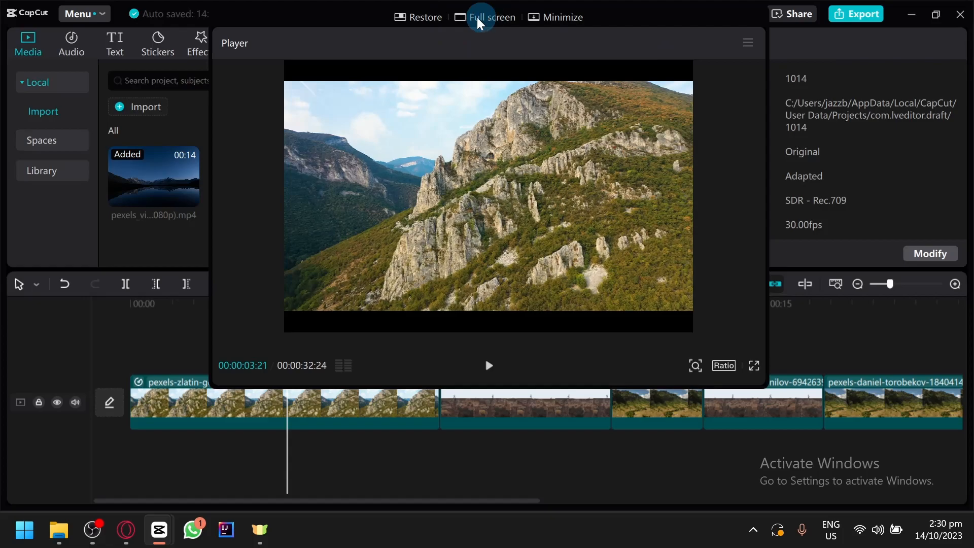
click(428, 15)
Step: Switch the opening mountain clip to a Customized speed curve, move its first point earlier and raise the point's later half to about 10x
click(305, 402)
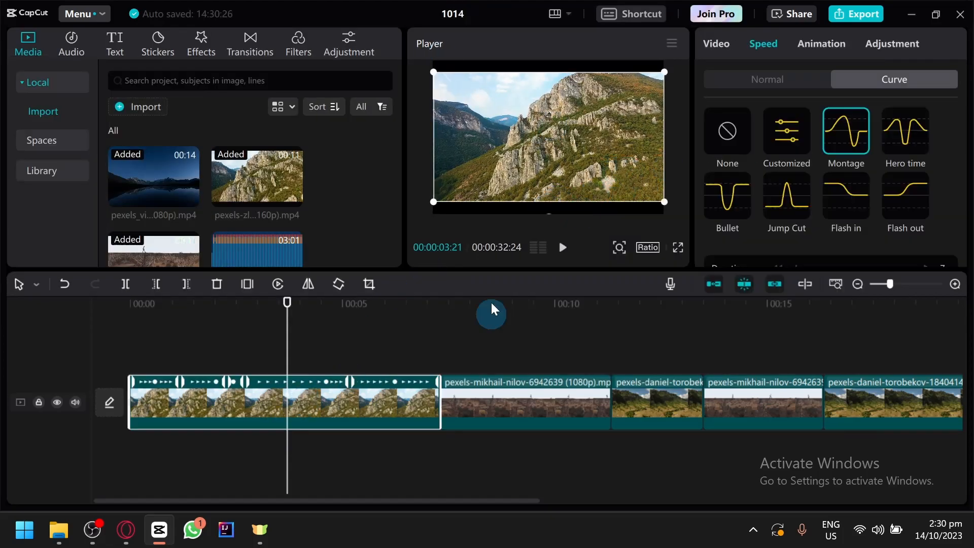
click(793, 151)
scroll(831, 196, down, 4)
scroll(817, 195, up, 1)
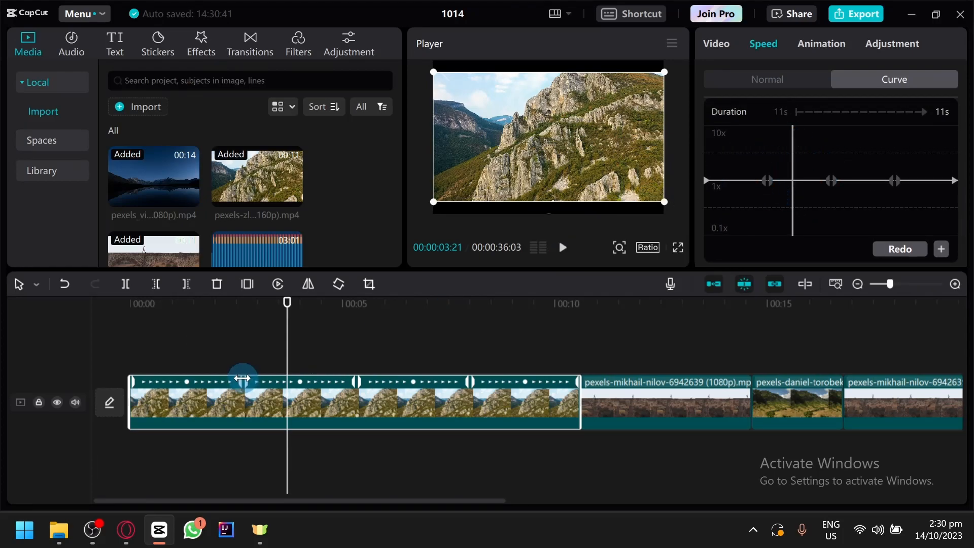
drag(767, 180, 731, 181)
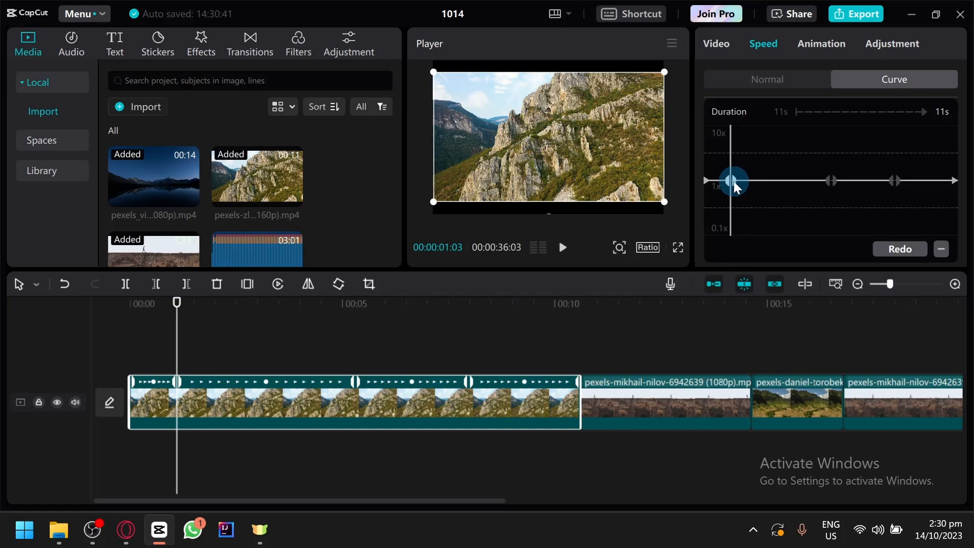
drag(729, 156, 728, 130)
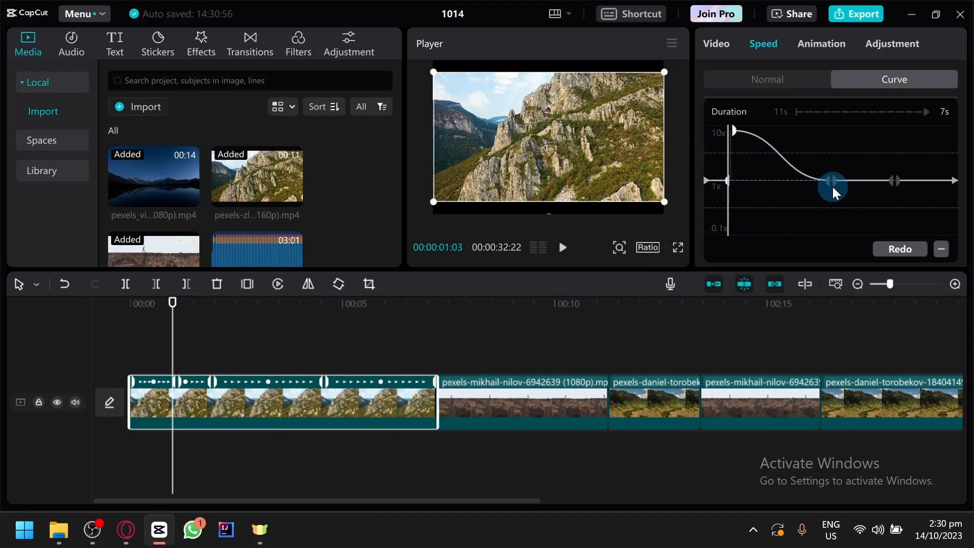
Step: On the customized curve, drop the later half of the middle point to about 0.1x and raise that of the last point to about 10x
drag(832, 182, 866, 181)
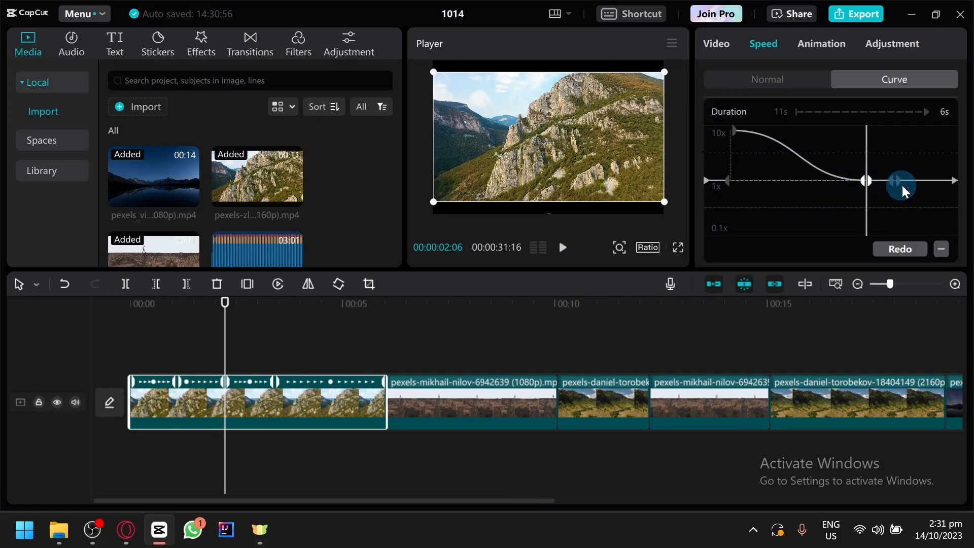
drag(863, 181, 815, 243)
drag(897, 182, 899, 133)
Step: Play the opening mountain clip from the start in an enlarged floating player to check the customized speed curve, and restore the player
click(312, 333)
drag(312, 333, 130, 333)
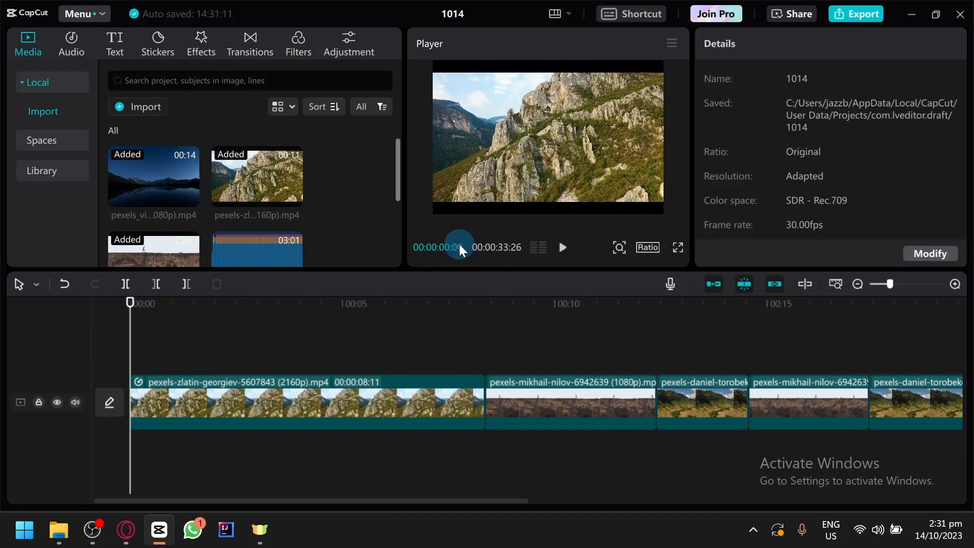
drag(551, 28, 498, 100)
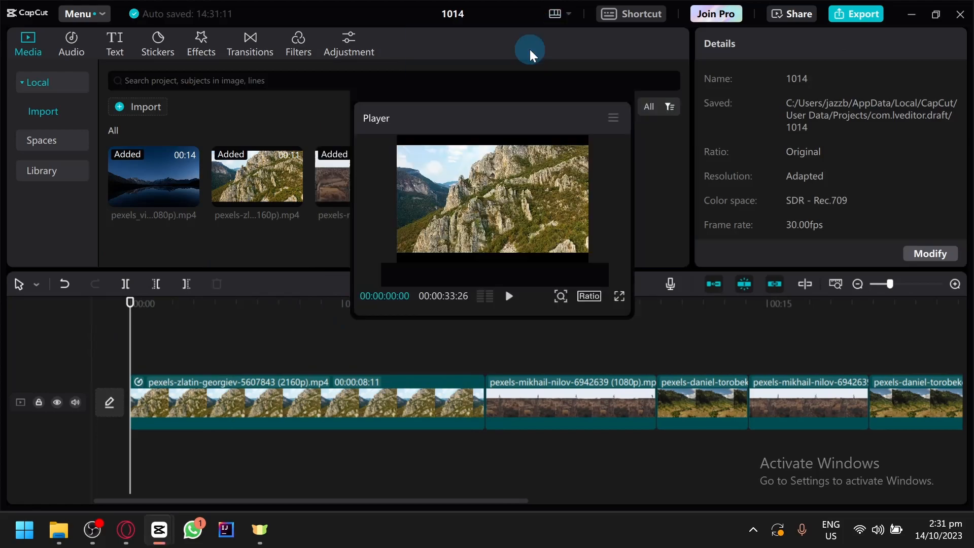
drag(630, 314, 700, 442)
click(578, 424)
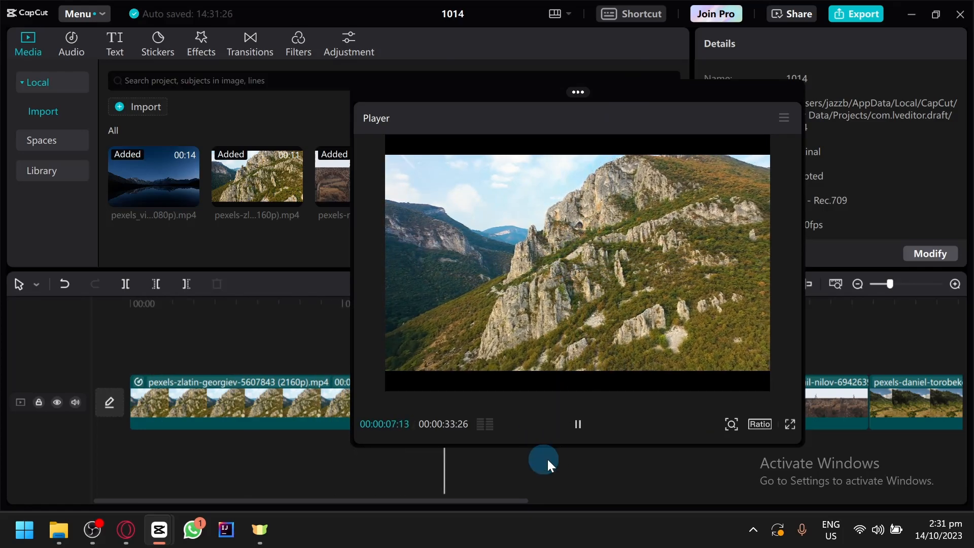
click(578, 425)
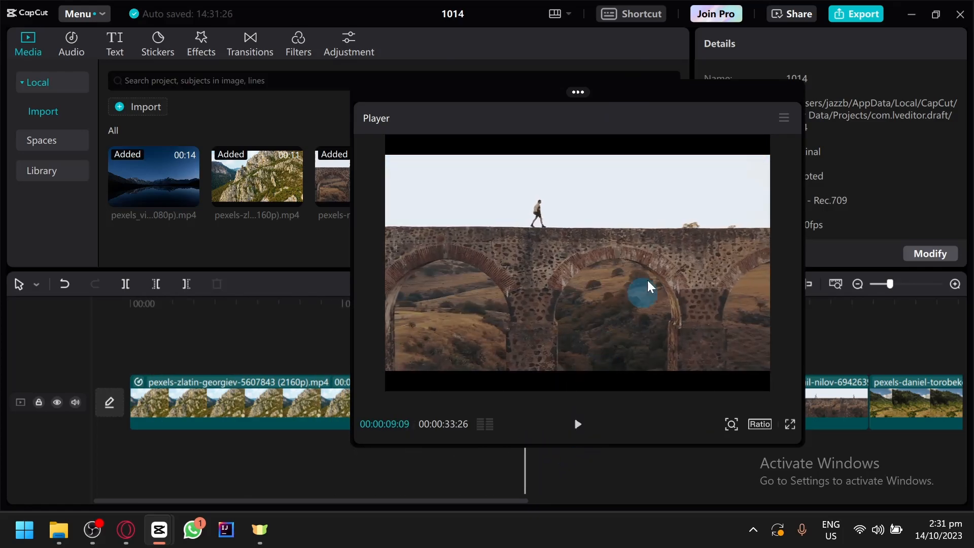
click(505, 92)
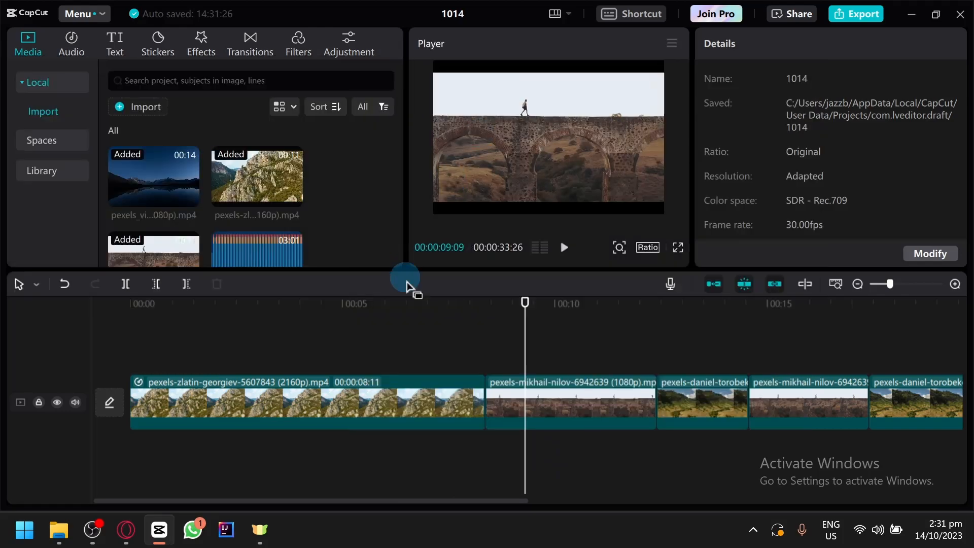
Step: Add a point to the opening mountain clip's customized speed curve between the last two points, and reset the curve
click(438, 385)
click(403, 354)
click(425, 417)
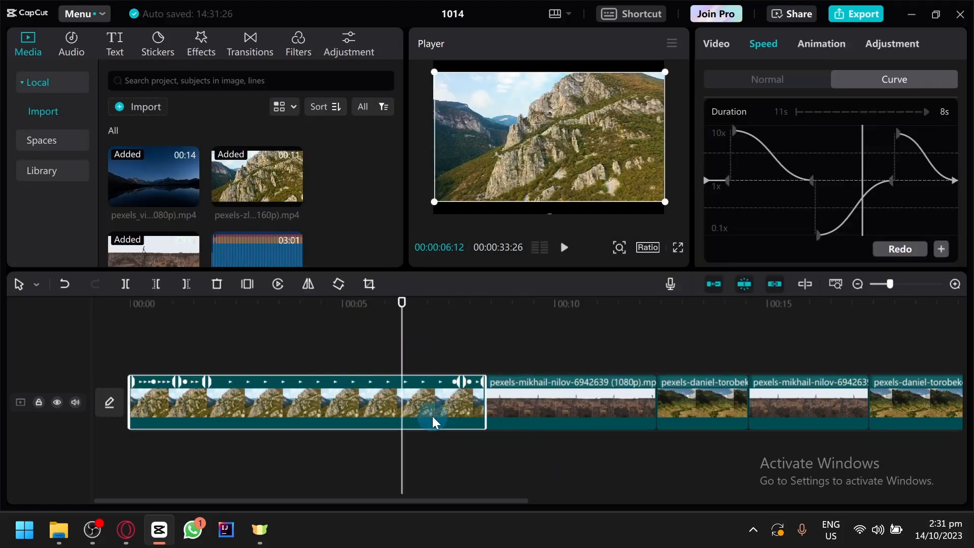
click(943, 248)
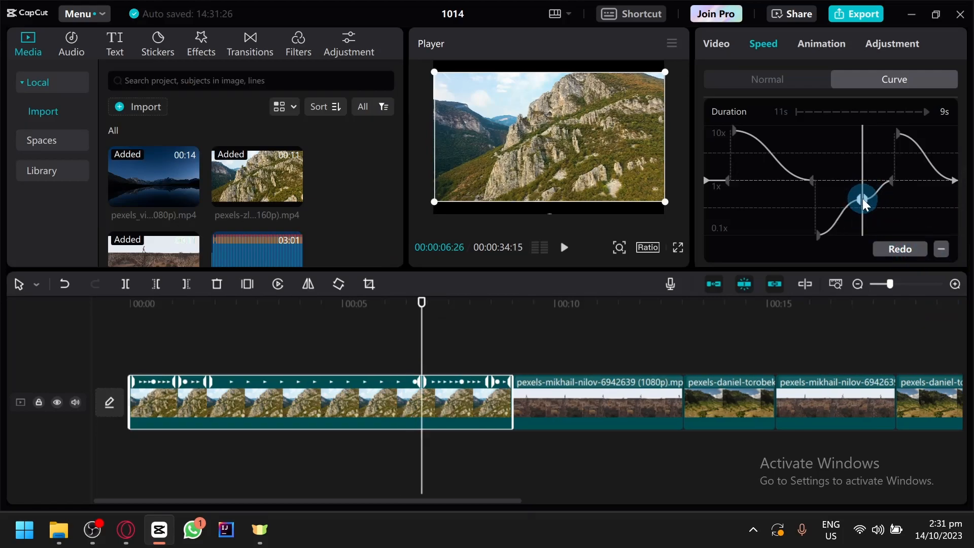
click(893, 248)
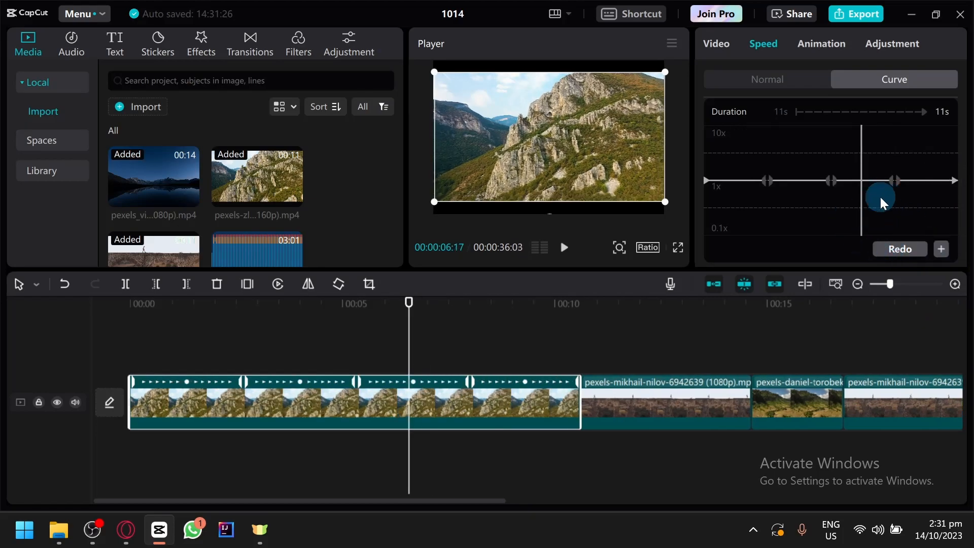
Step: Apply the Montage speed curve to the opening mountain clip and move its peak point earlier and up to about 10x
scroll(853, 200, up, 3)
click(859, 136)
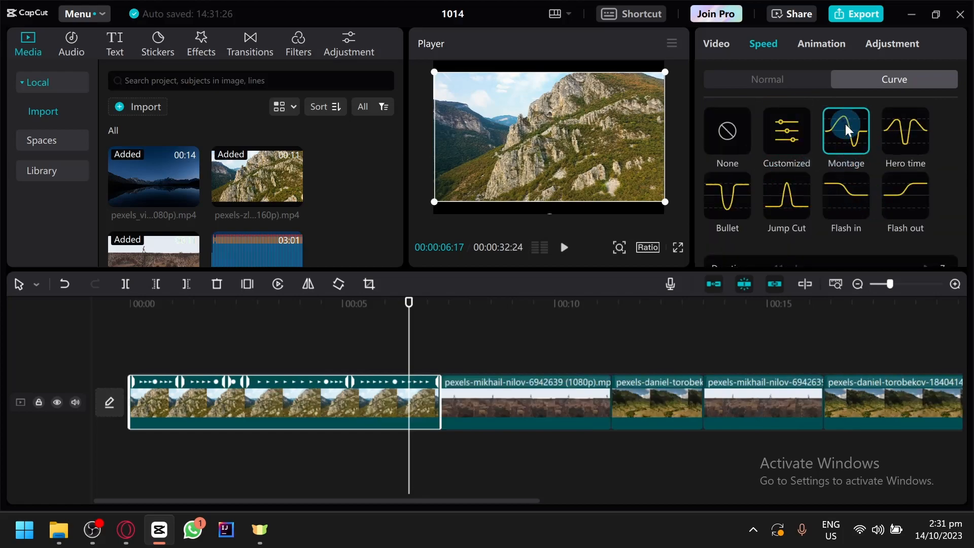
scroll(821, 191, down, 5)
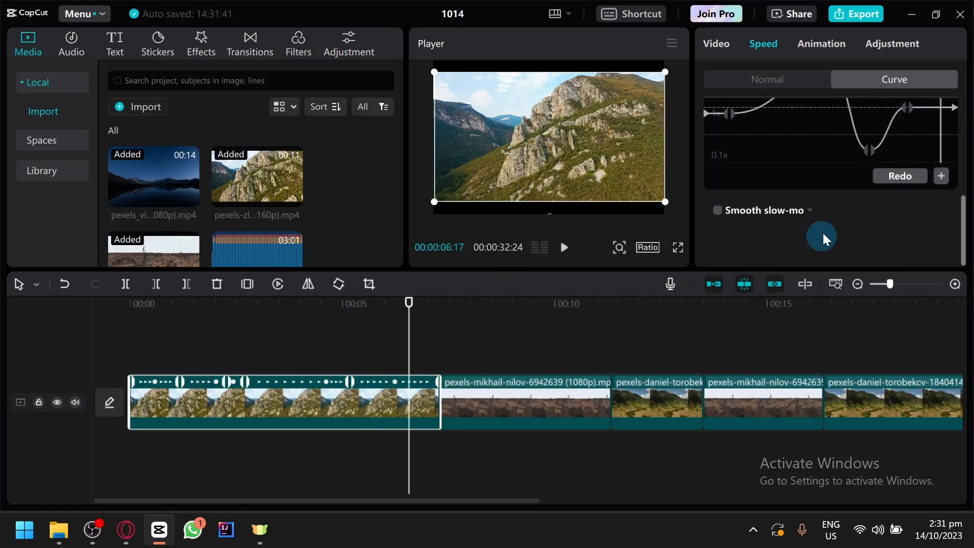
scroll(860, 196, up, 2)
drag(830, 146, 768, 125)
drag(193, 335, 114, 339)
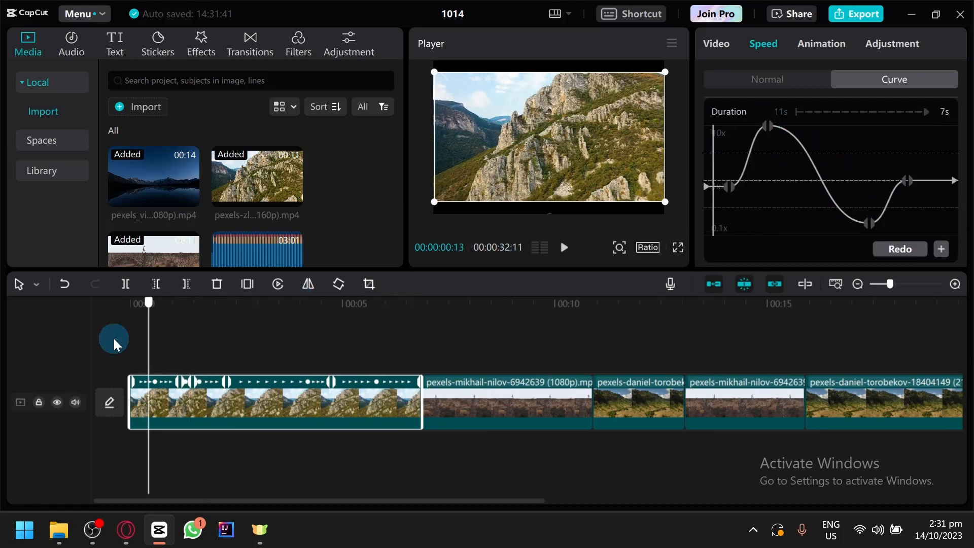
Step: Play the sequence to check the opening mountain clip's Montage speed curve, and return the playhead to 00:00:01:15
key(space)
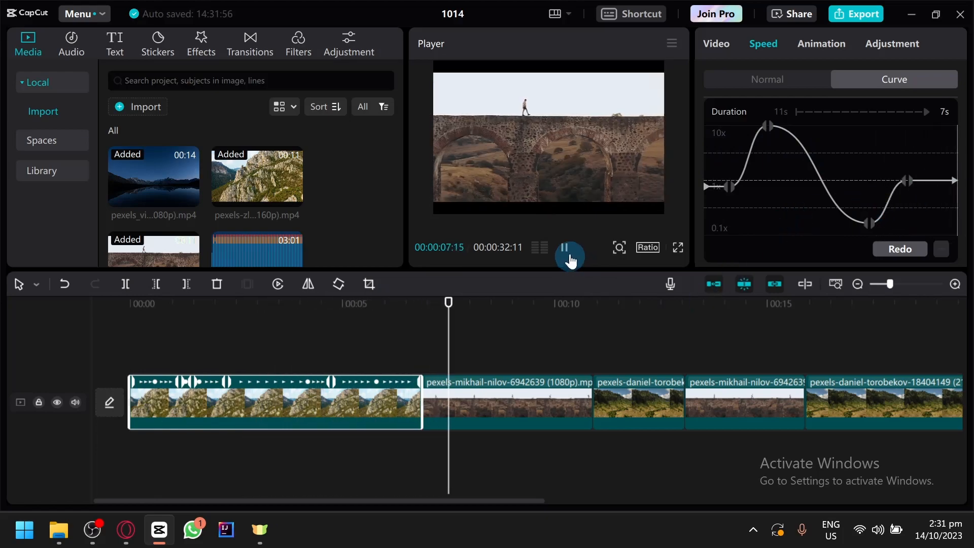
drag(525, 503, 640, 499)
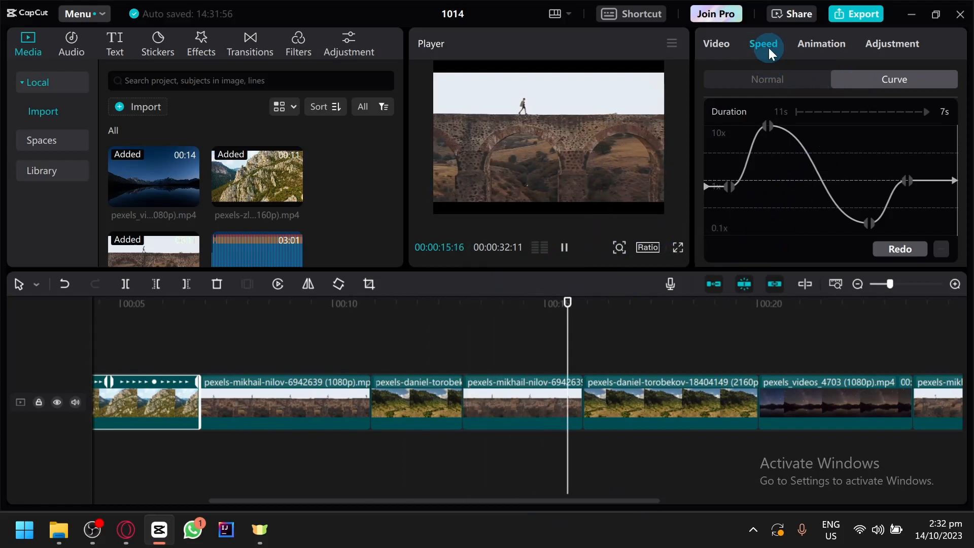
drag(482, 333, 194, 321)
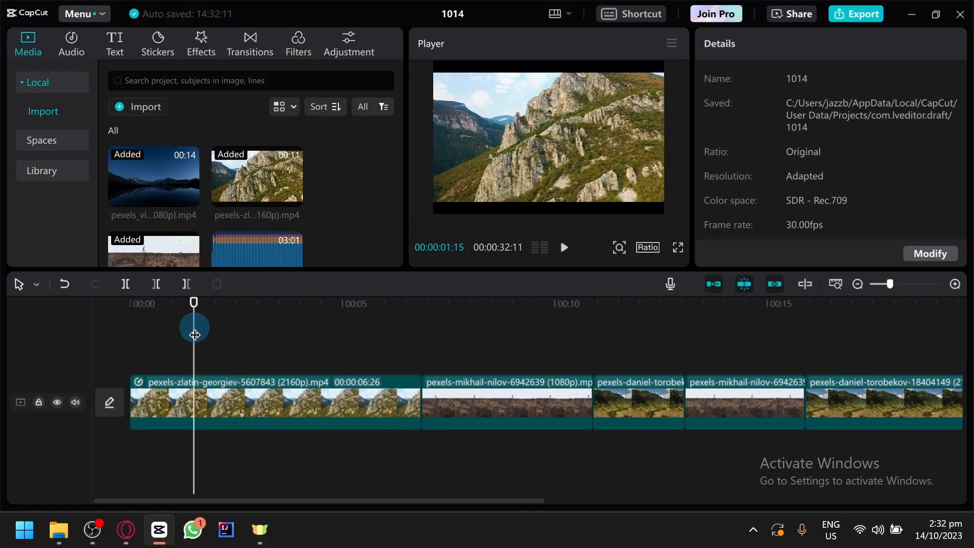
Step: Search the sound effects for "woosh" and download the Woosh and Remembering woosh sounds
click(69, 47)
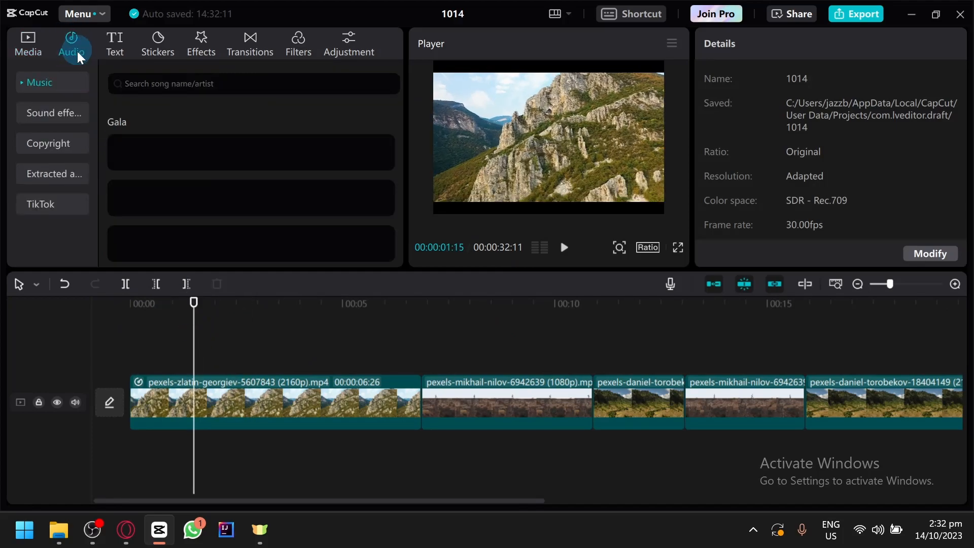
click(32, 117)
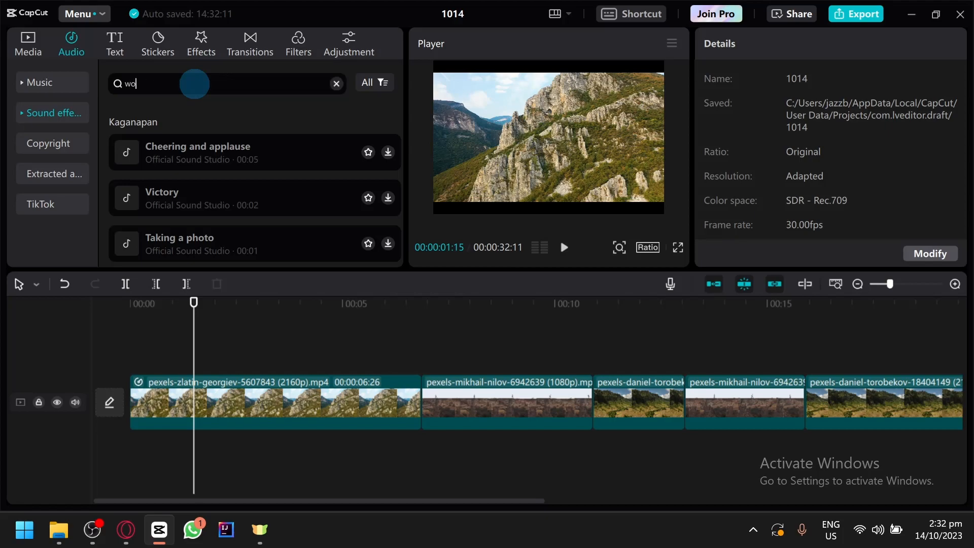
text(osh)
key(Return)
click(380, 130)
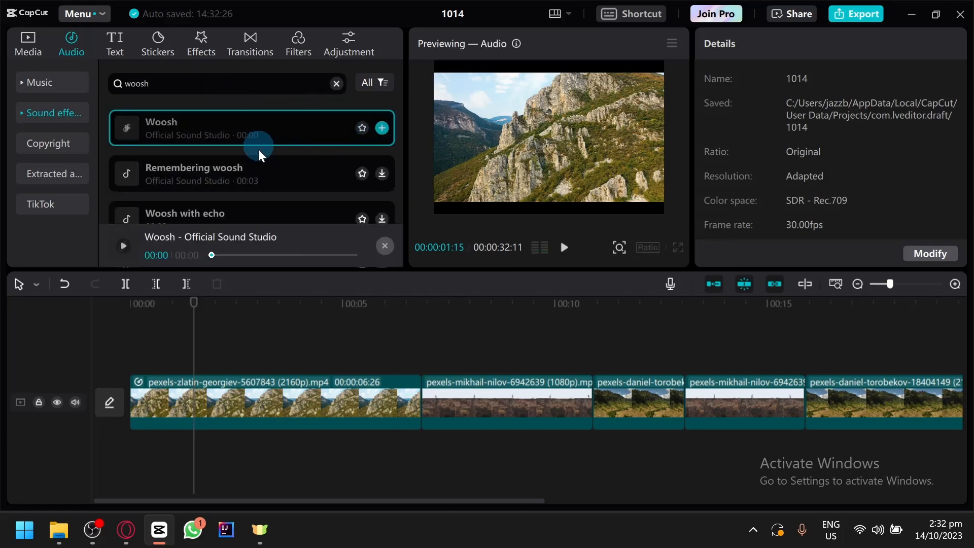
click(383, 175)
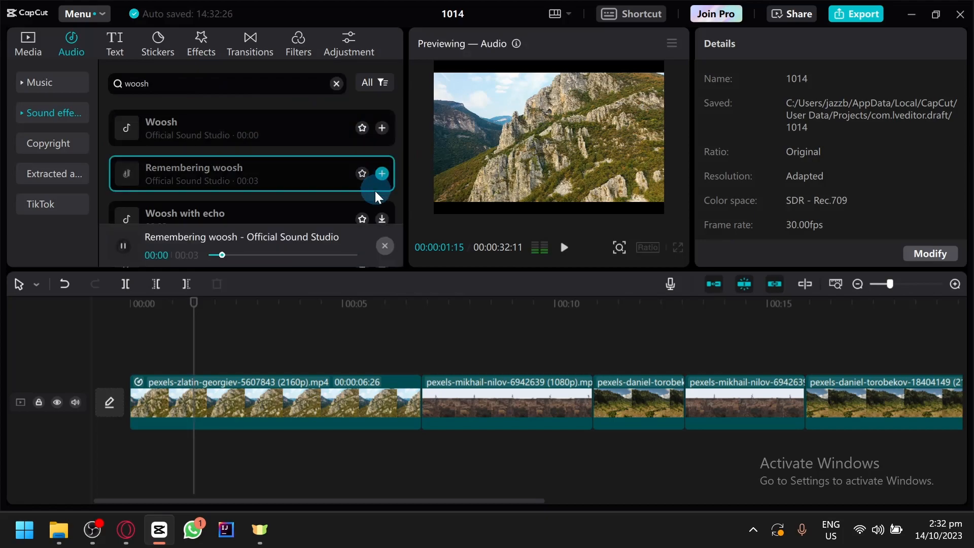
Step: Add the Remembering woosh sound beneath the opening mountain clip and align its start with the speed-up at 00:00:01:04
drag(262, 200, 191, 451)
click(172, 361)
click(190, 395)
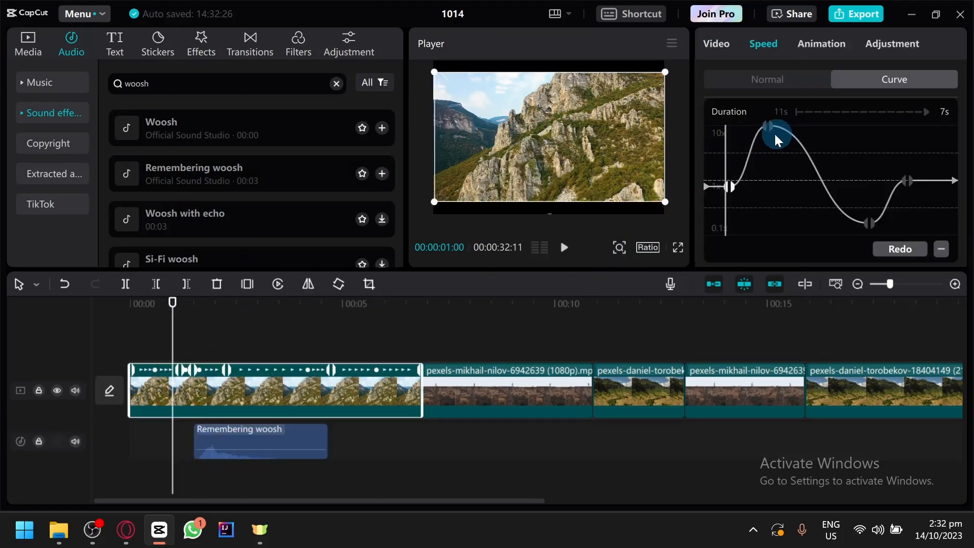
mouse_move(183, 343)
mouse_down()
mouse_move(213, 341)
mouse_move(186, 348)
mouse_move(180, 339)
mouse_move(178, 350)
mouse_up()
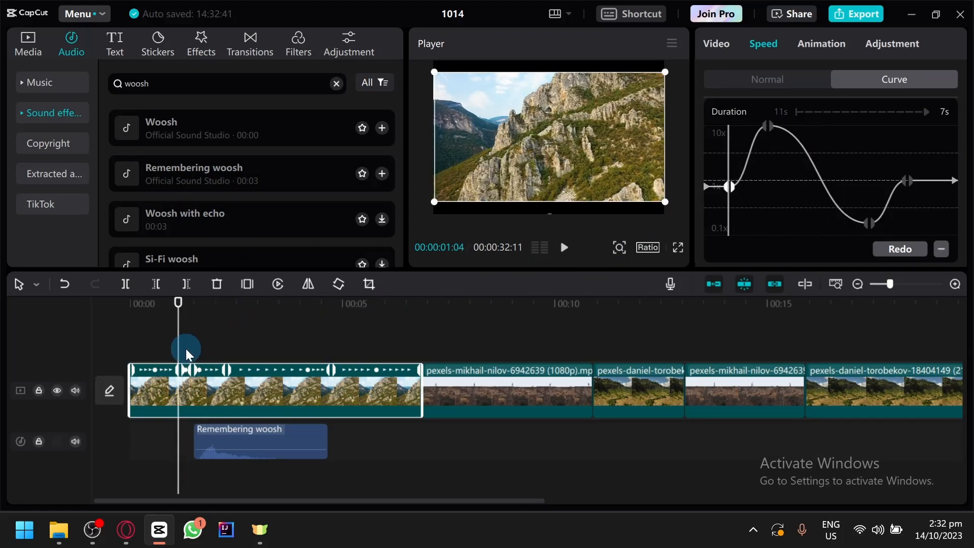
drag(229, 433, 216, 433)
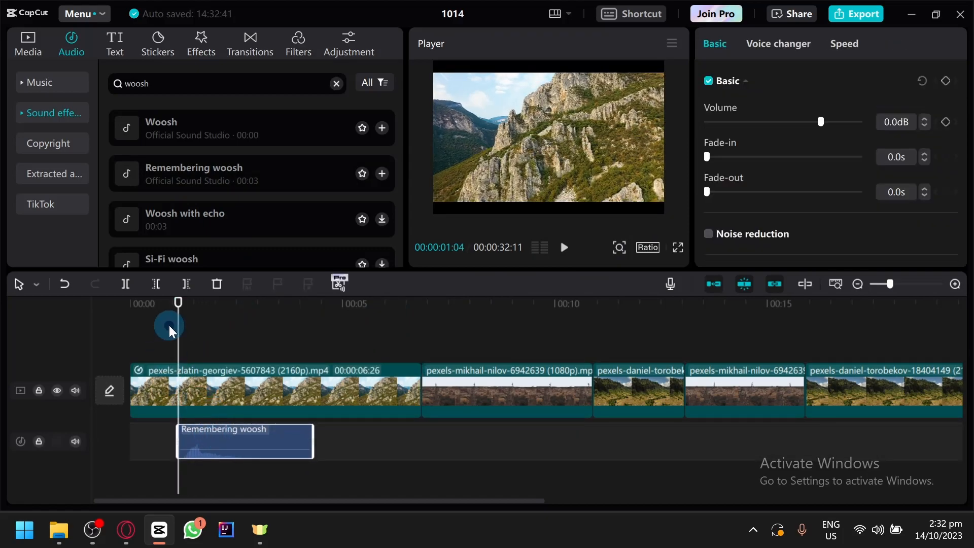
Step: Play the opening mountain clip with its woosh sound from the start in an enlarged floating player, and restore the player
drag(169, 325, 126, 334)
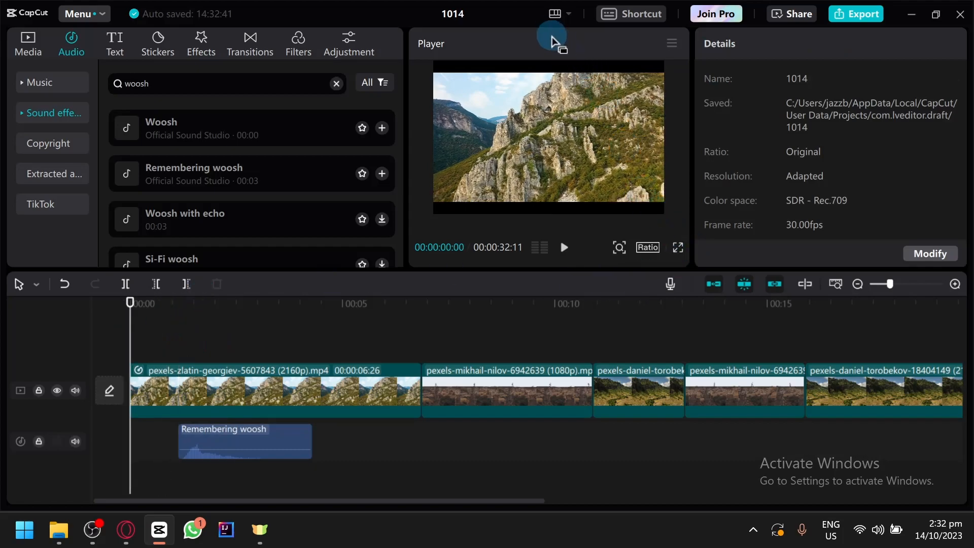
drag(546, 54, 378, 101)
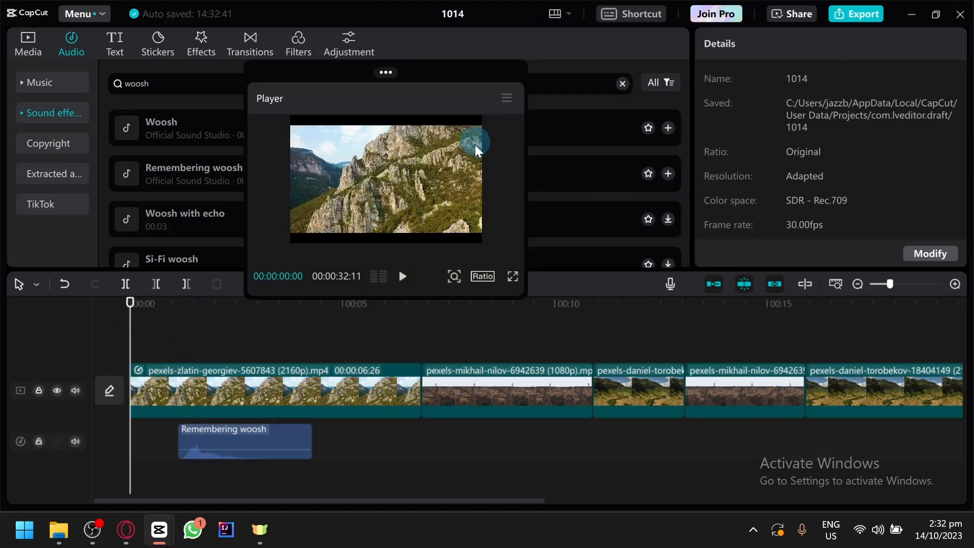
drag(524, 297, 677, 417)
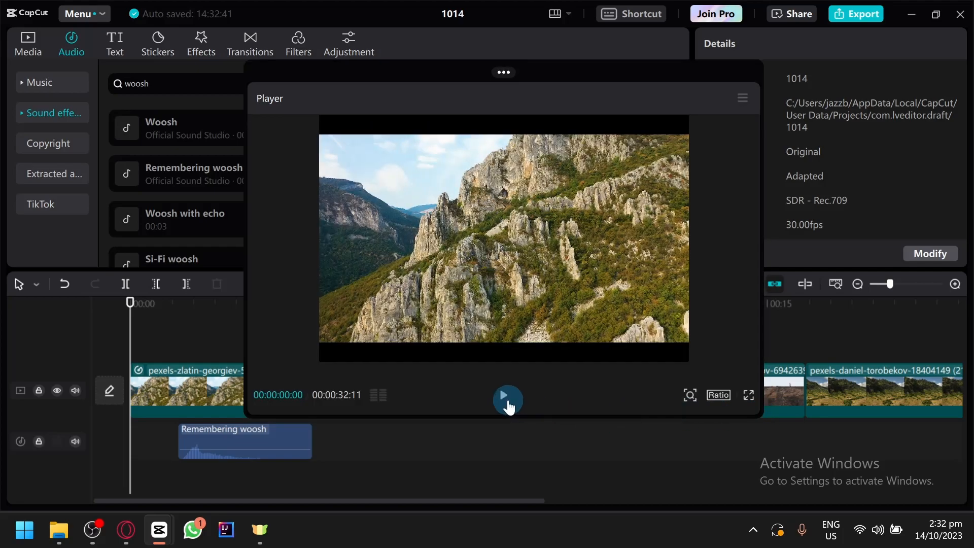
click(508, 400)
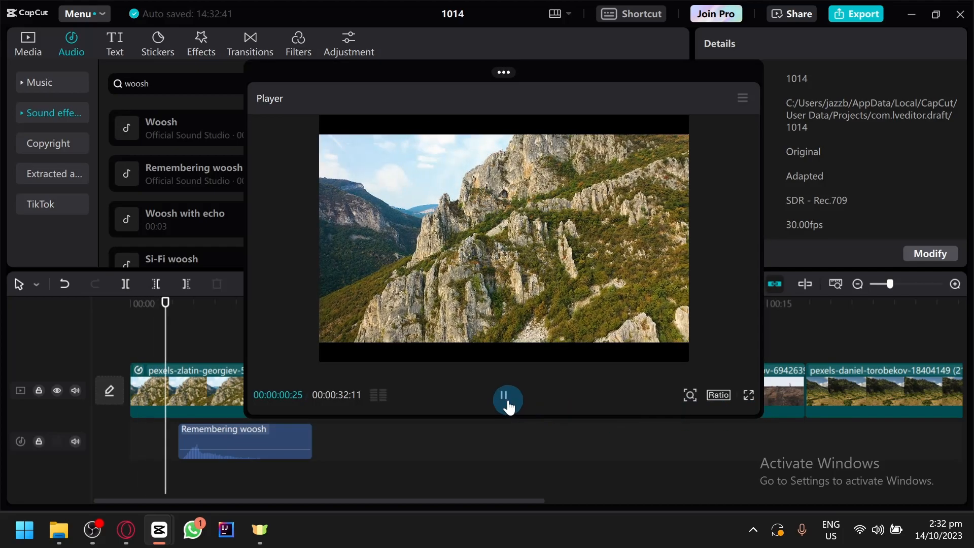
click(508, 401)
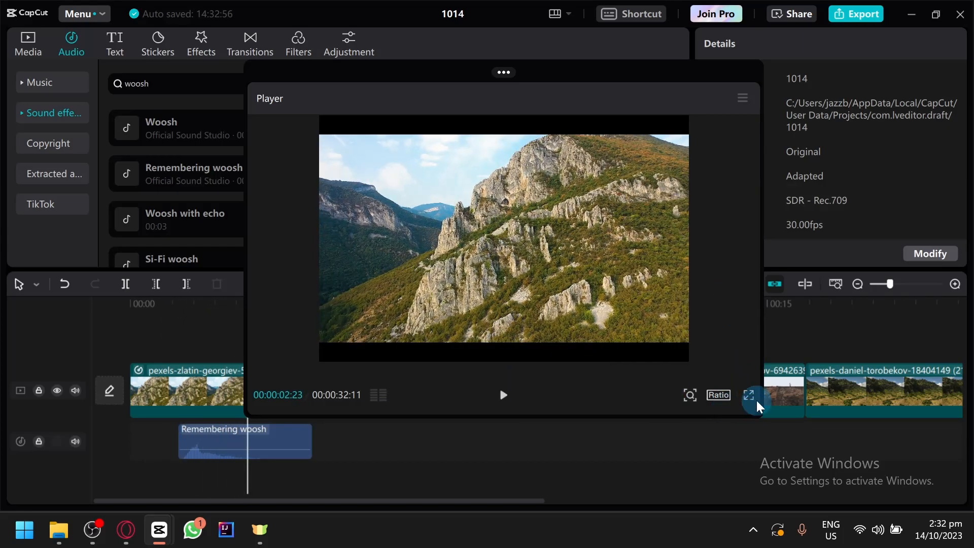
mouse_move(500, 72)
click(448, 73)
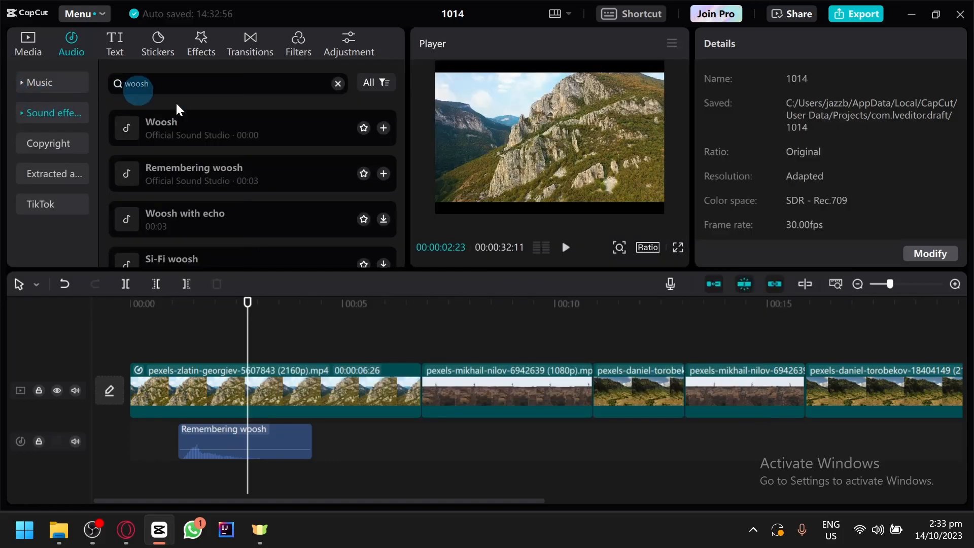
Step: Delete the Remembering woosh sound from the timeline
click(276, 445)
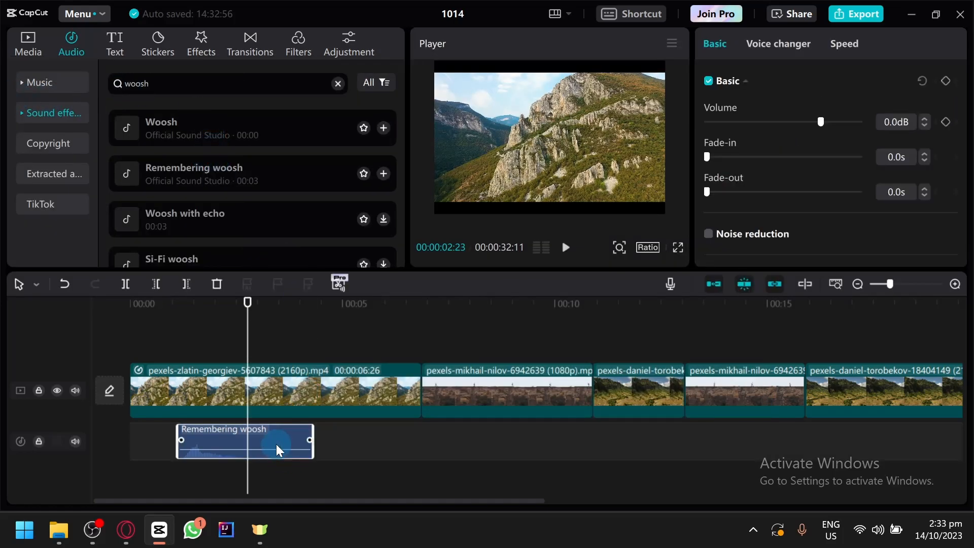
key(Delete)
Step: Add the imported music file 2 (1).mp3 beneath the video clips, starting at the beginning of the timeline
scroll(318, 447, down, 4)
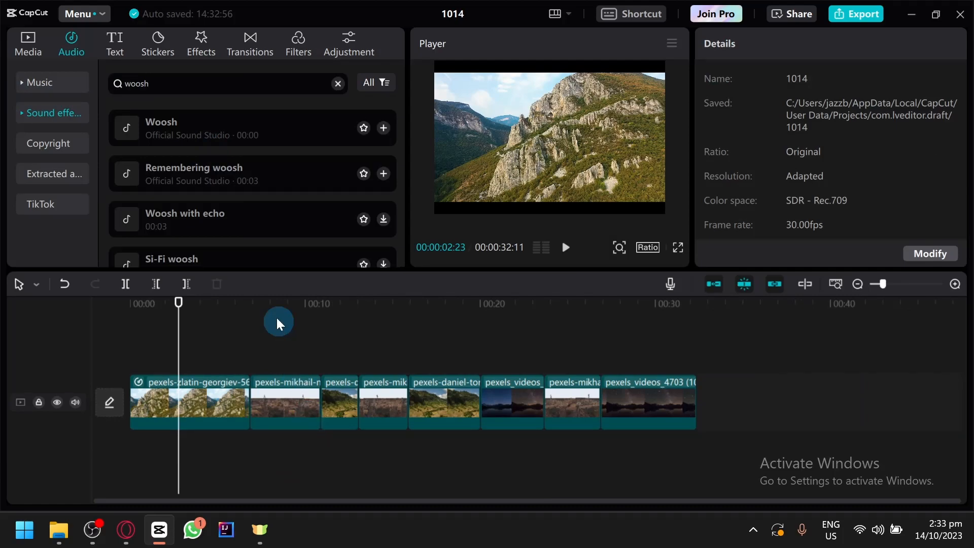
click(41, 59)
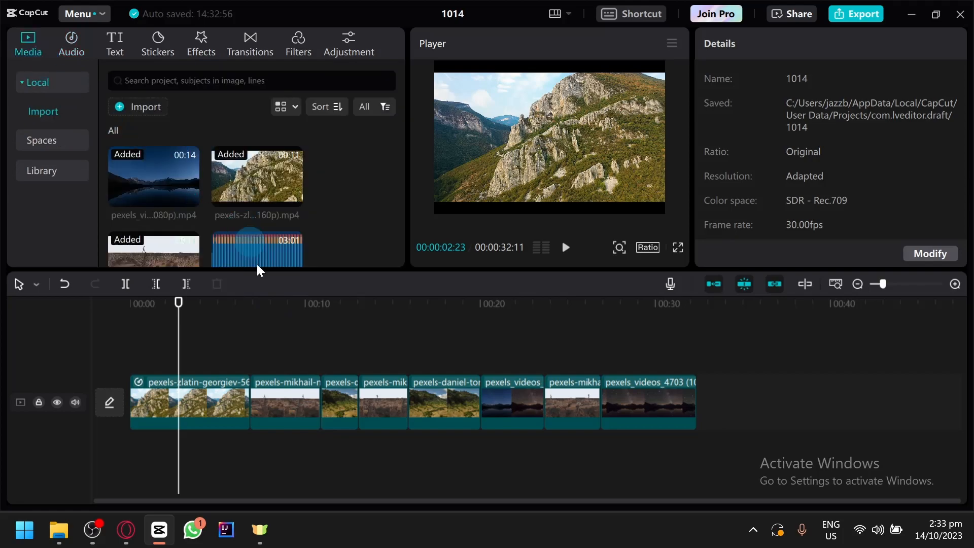
scroll(261, 198, down, 2)
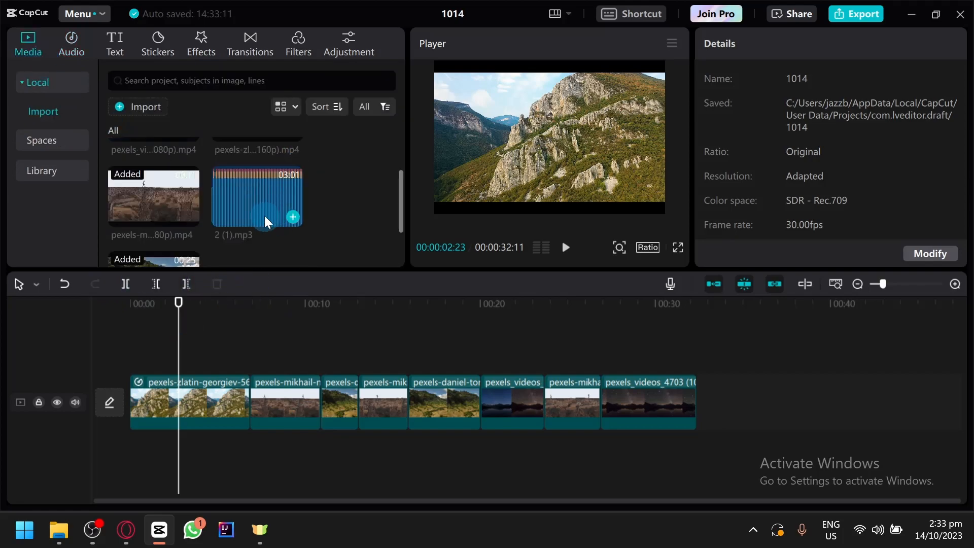
drag(257, 387, 168, 471)
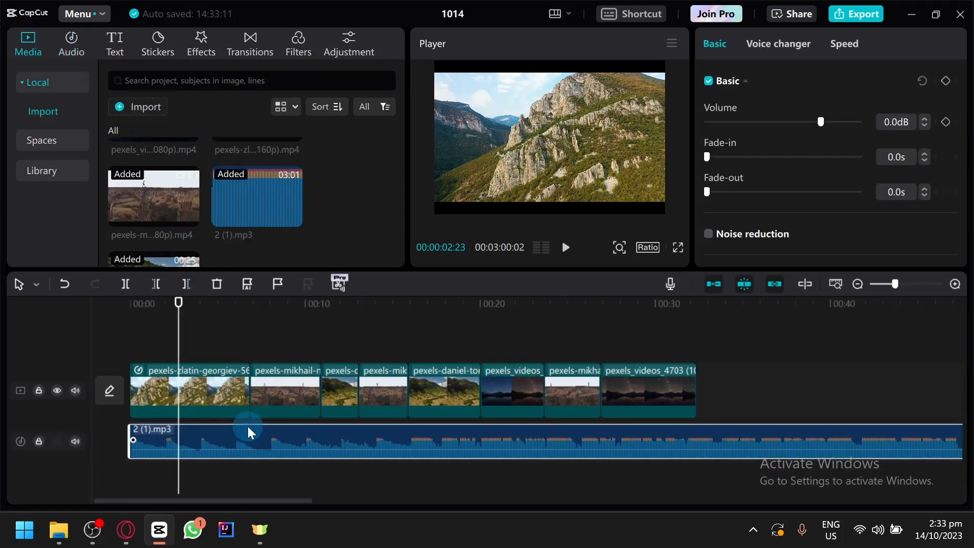
Step: Trim the end of the music to the end of the last video clip and set its volume to -17.2 dB
click(717, 380)
click(683, 435)
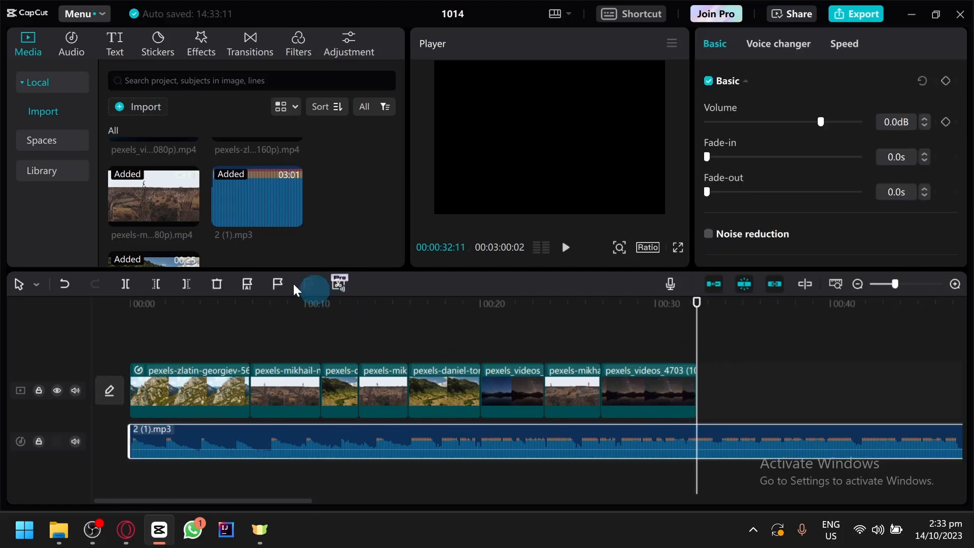
click(186, 284)
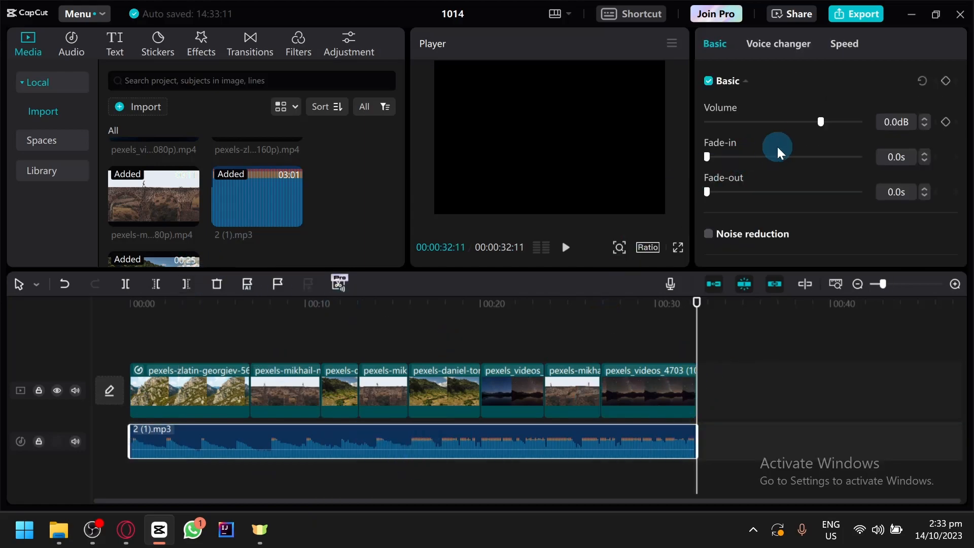
click(783, 122)
drag(782, 123, 785, 123)
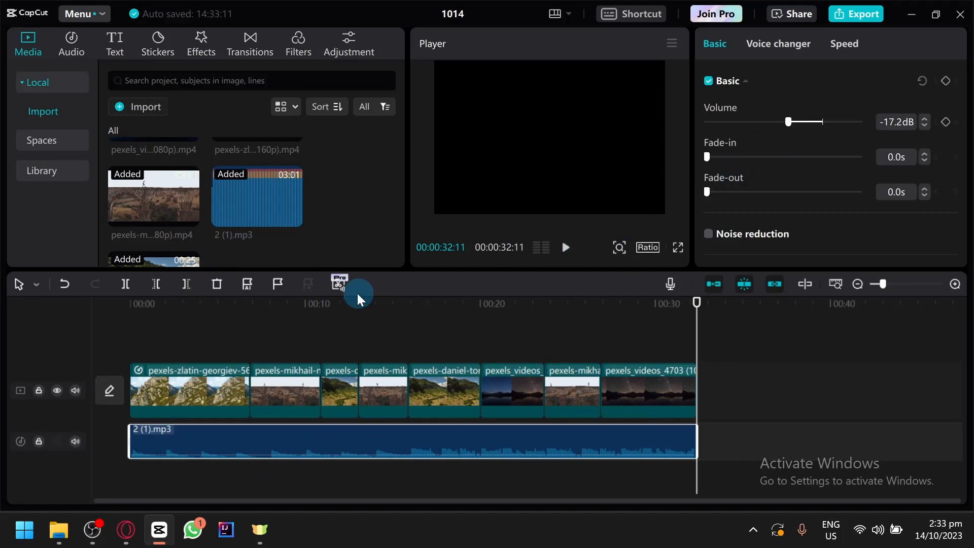
Step: Generate automatic beat markers on the music with the Beat 1 option
click(280, 325)
click(238, 325)
click(265, 449)
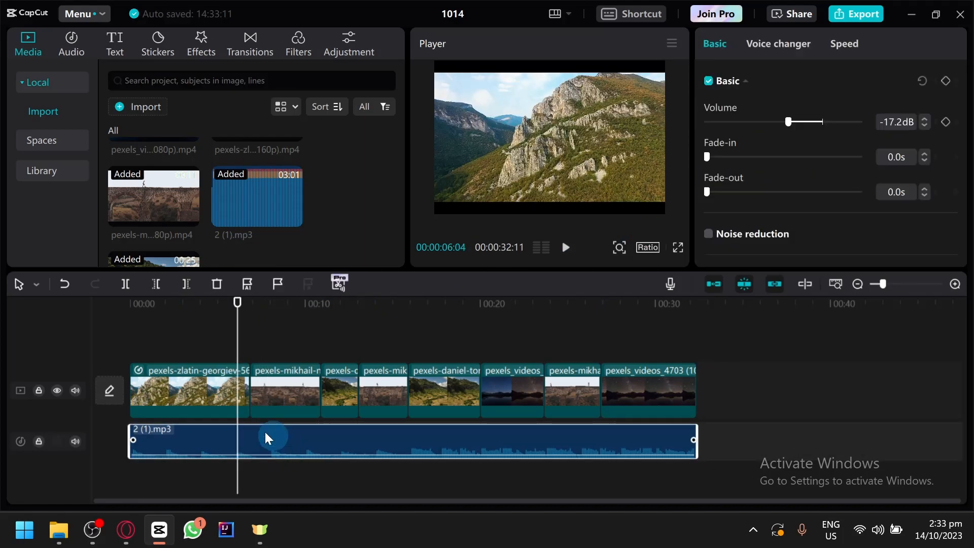
click(218, 283)
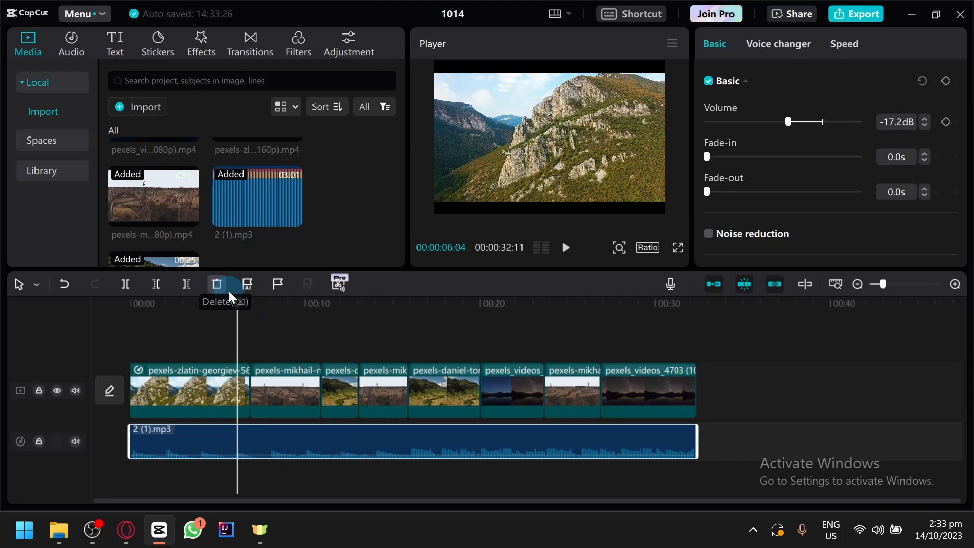
click(246, 284)
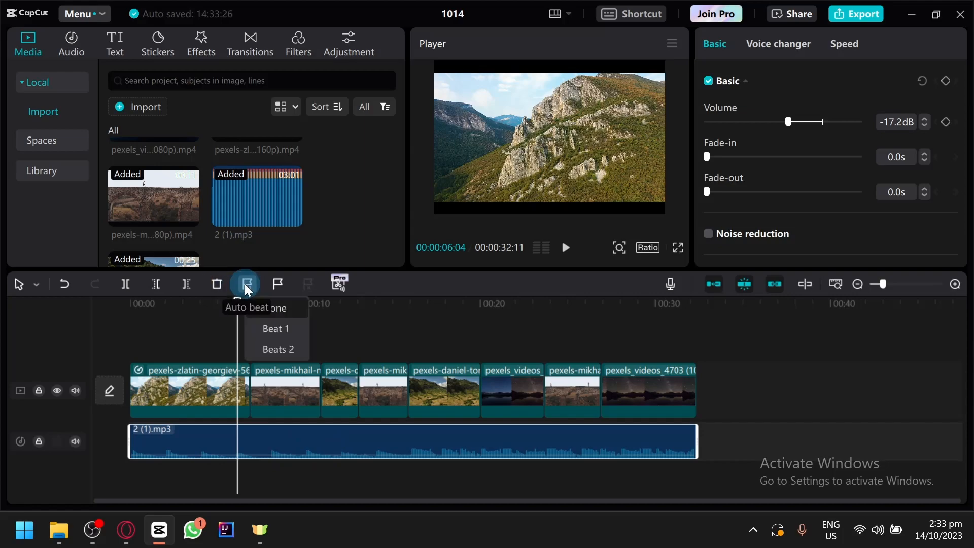
click(275, 327)
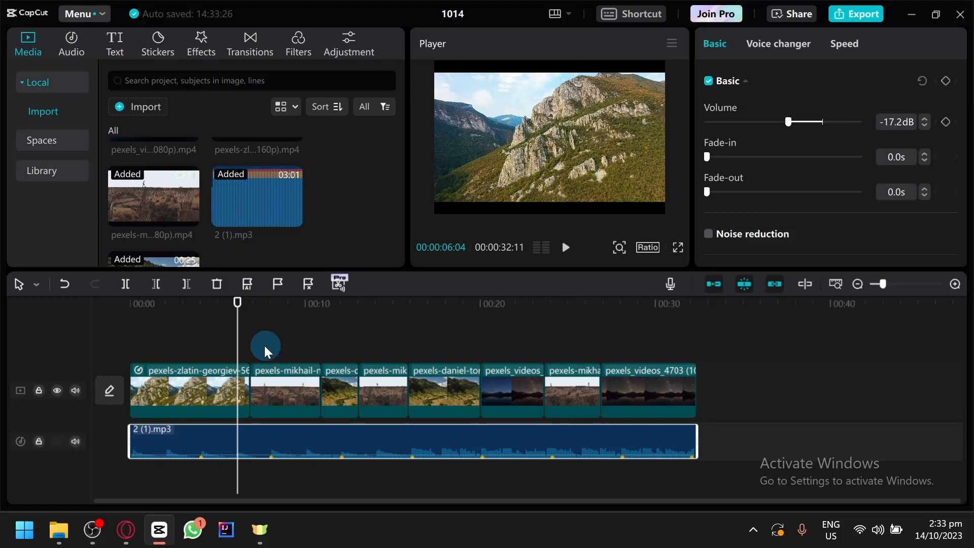
Step: Place the playhead on the music's first beat marker at 00:00:03:29
scroll(276, 459, up, 2)
click(202, 476)
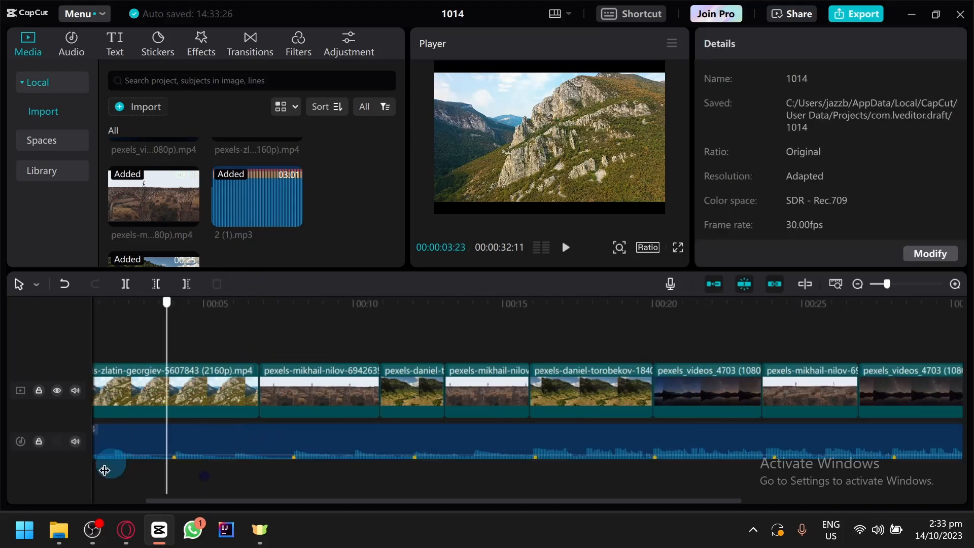
key(Home)
mouse_move(256, 481)
mouse_down()
mouse_move(246, 487)
mouse_move(252, 469)
mouse_move(373, 473)
mouse_move(229, 467)
mouse_move(248, 465)
mouse_up()
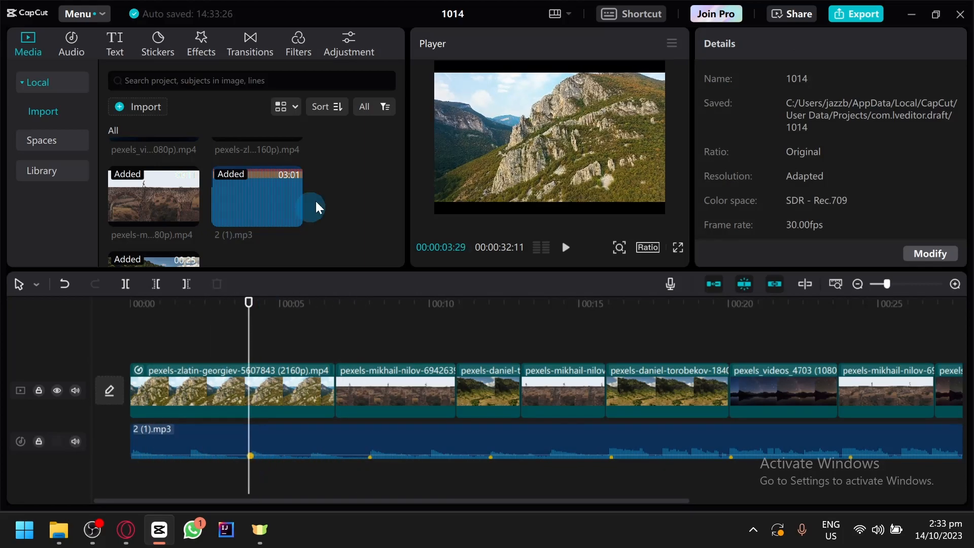
Step: Switch the music's automatic beat markers to Beats 2 and return them to Beat 1
click(278, 432)
click(251, 284)
click(283, 349)
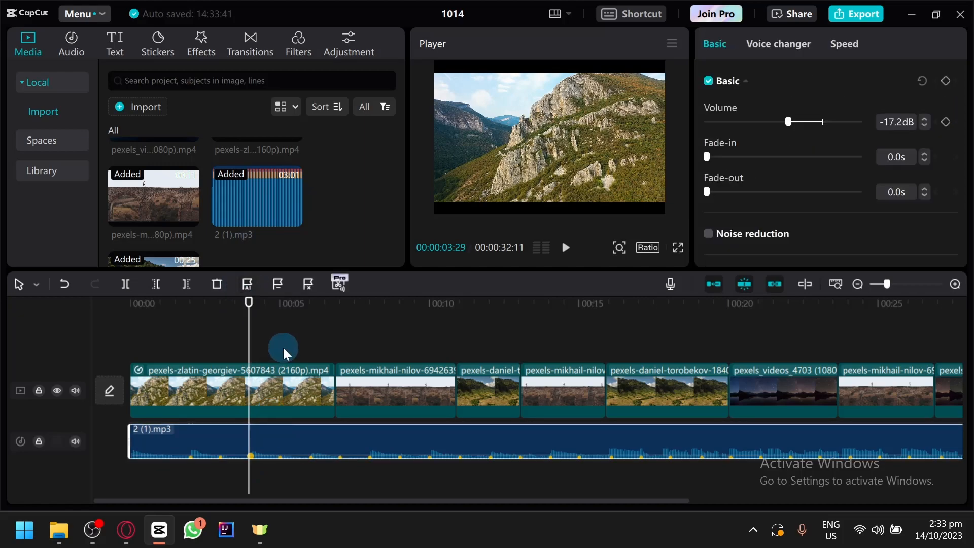
mouse_move(250, 478)
mouse_down()
mouse_move(211, 482)
mouse_move(244, 486)
mouse_move(249, 477)
mouse_up()
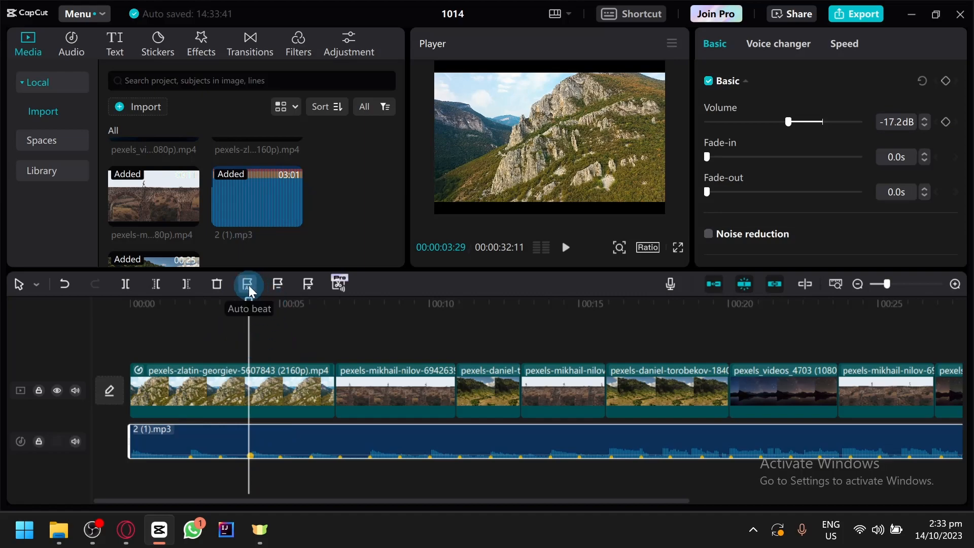
click(249, 285)
click(272, 327)
Step: Trim the end of the opening mountain clip to the first beat marker, and move the playhead to the second marker at 00:00:08:00
click(297, 385)
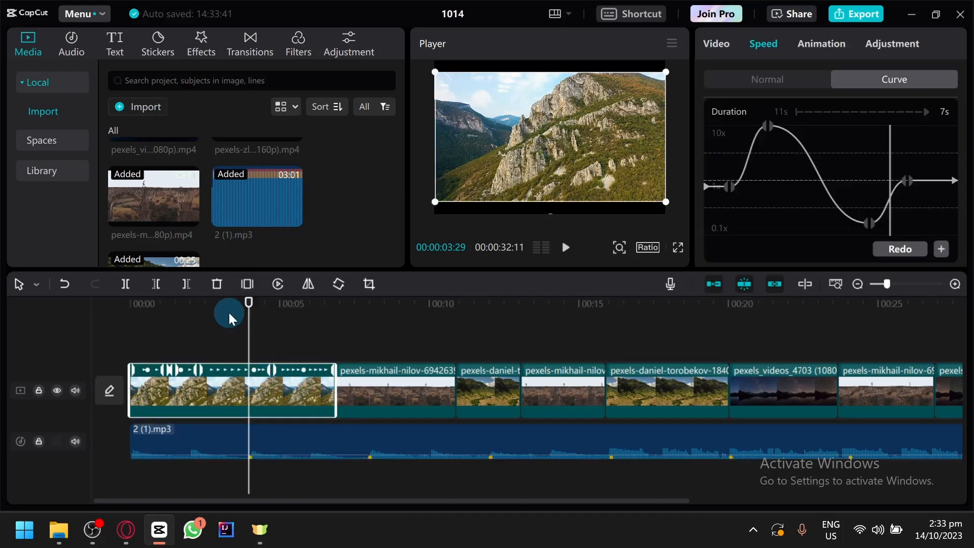
click(188, 284)
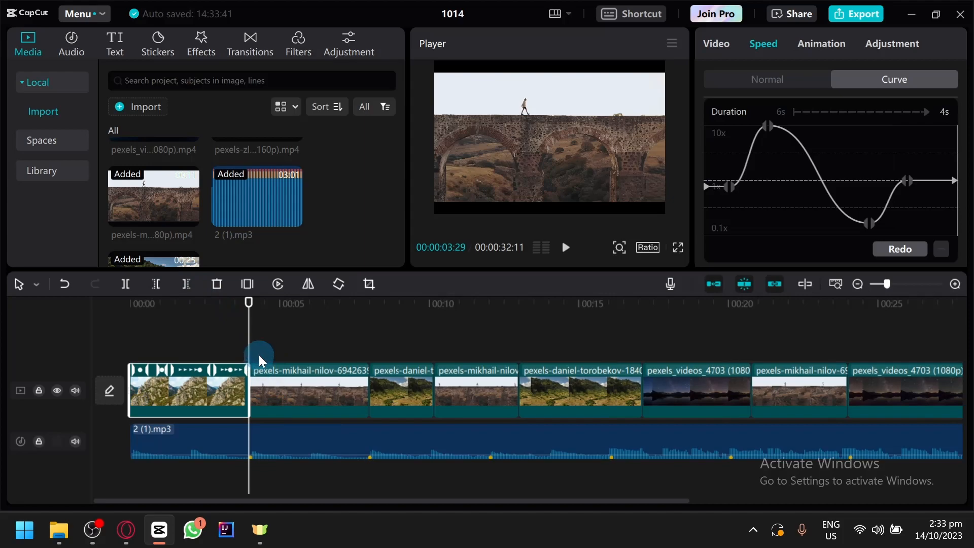
drag(254, 345, 371, 363)
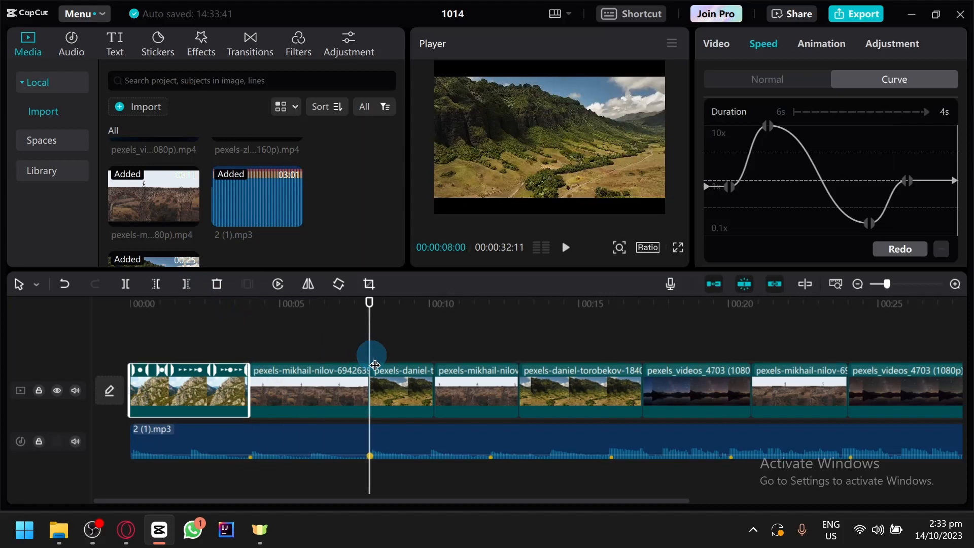
Step: Extend the third clip to the music's third beat marker and the fourth clip to the fourth beat marker
click(410, 381)
drag(432, 380, 488, 381)
click(495, 342)
click(556, 337)
click(557, 391)
drag(573, 400, 602, 399)
Step: Play across the first cut and set the music's volume to -4.9 dB
click(223, 333)
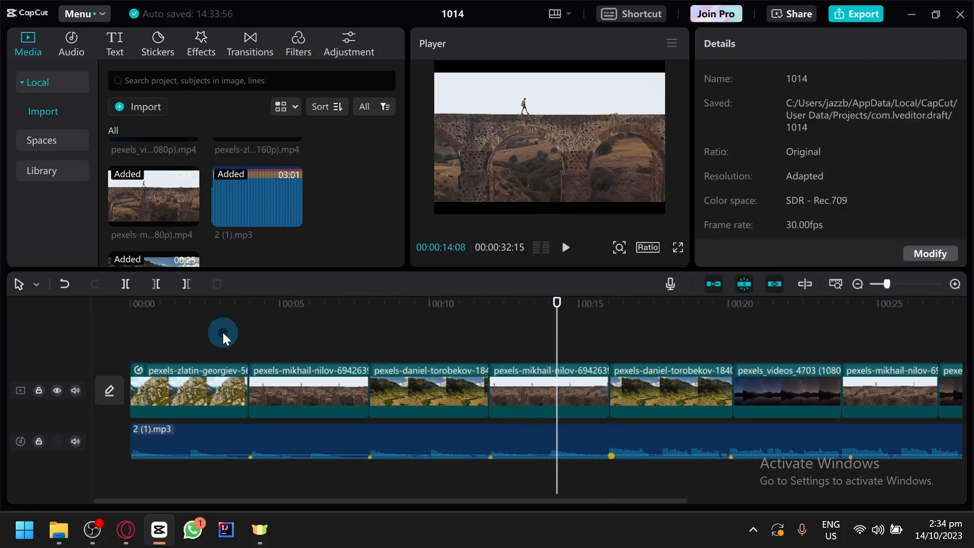
key(space)
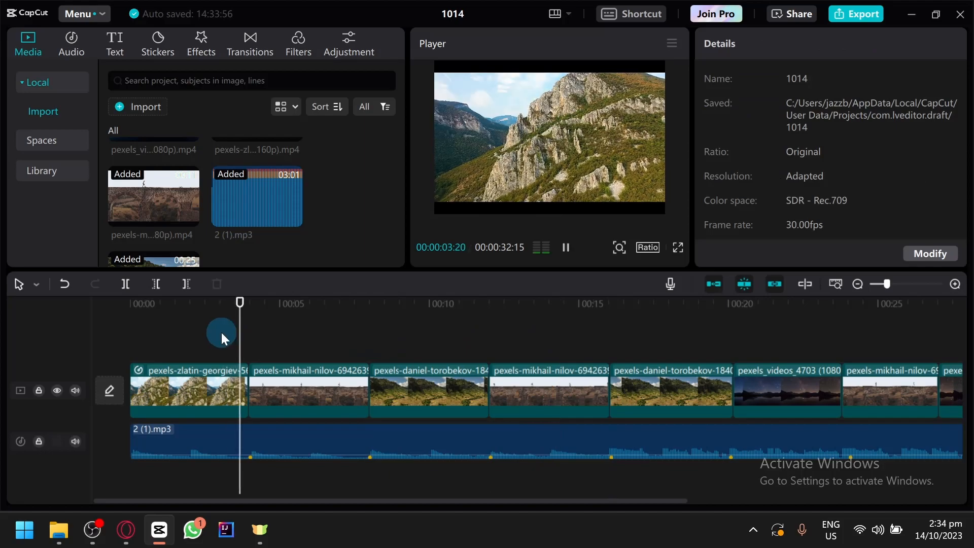
click(411, 448)
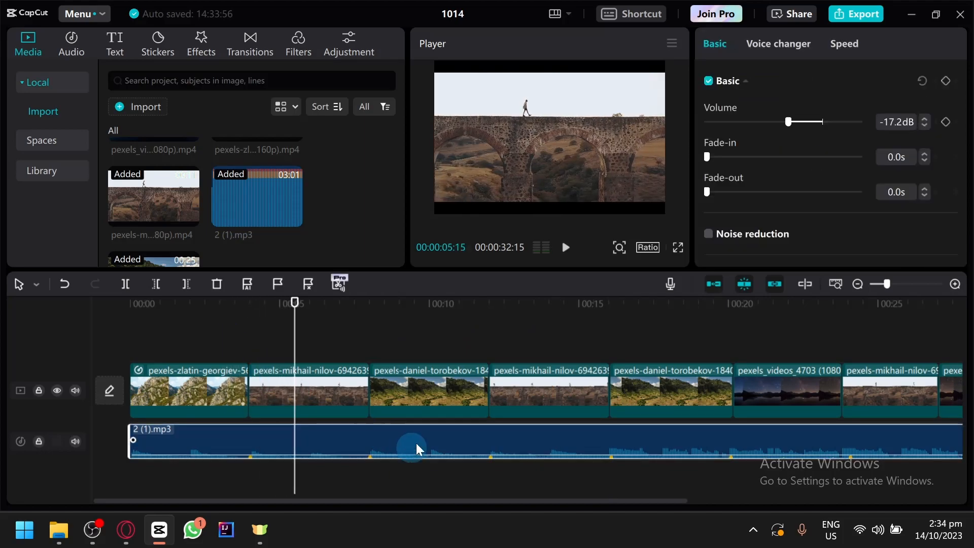
click(810, 122)
Step: Play the sequence from just before the first cut into the last bridge clip to check the cuts against the music
click(226, 349)
key(space)
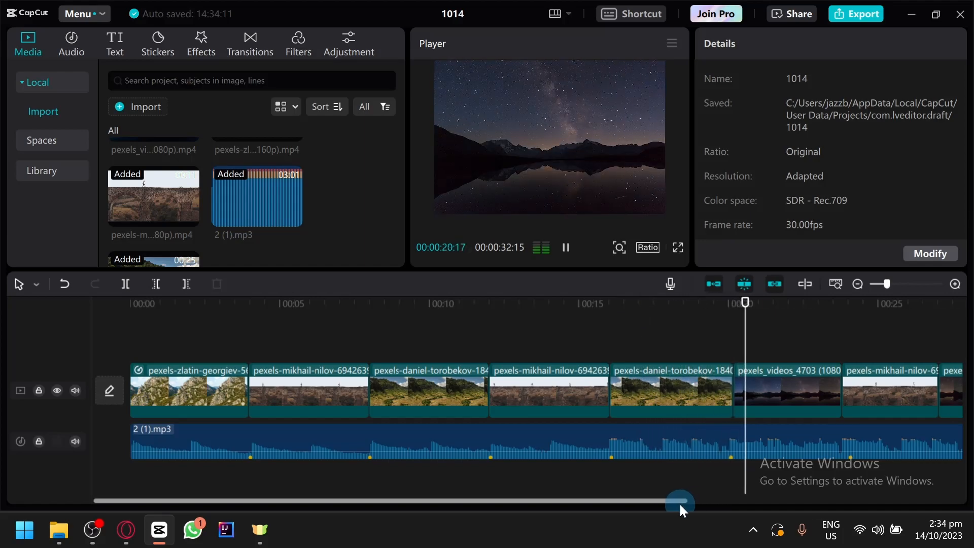
drag(660, 500, 835, 501)
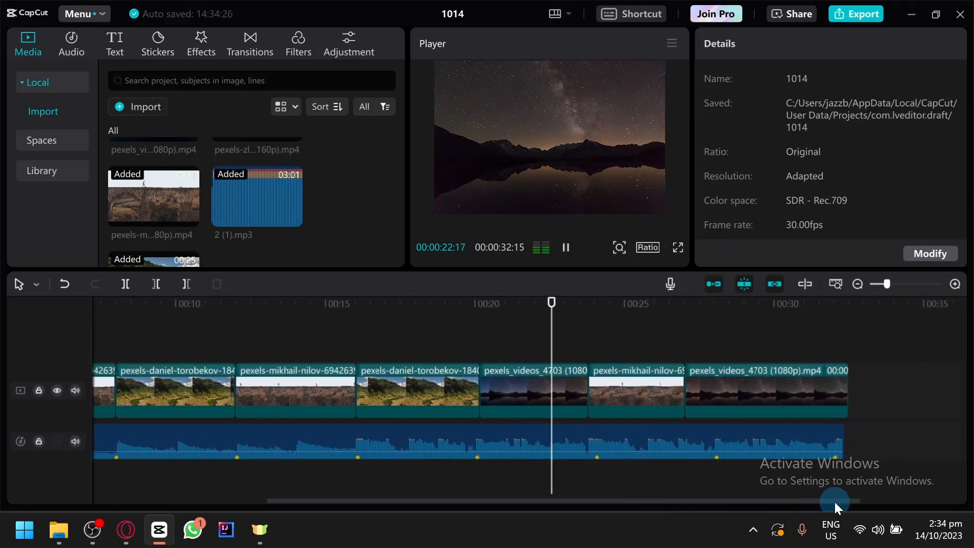
key(space)
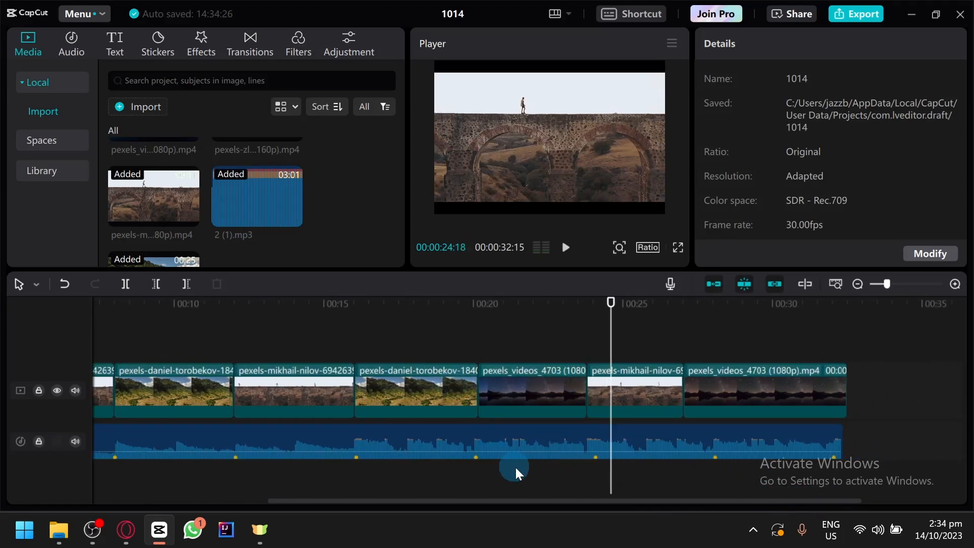
click(583, 392)
key(Delete)
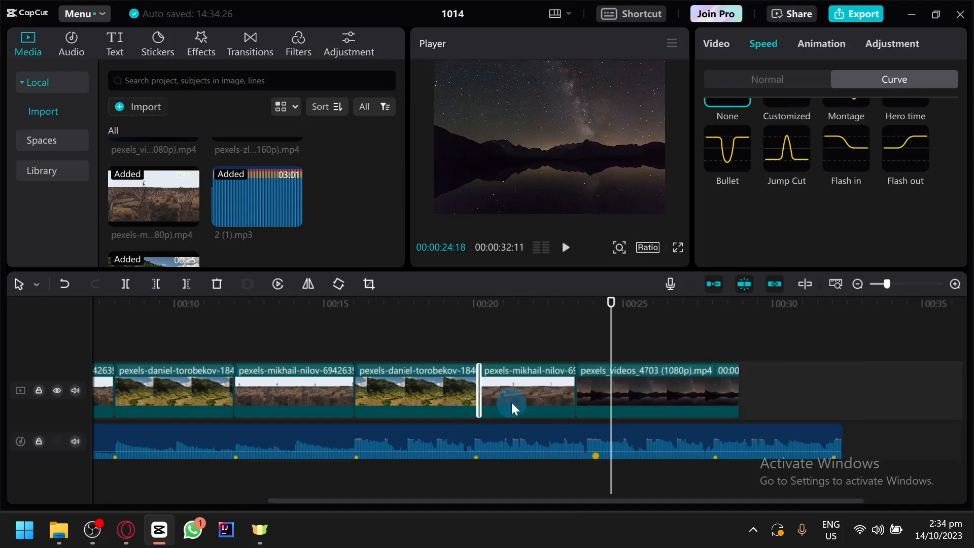
key(ctrl+z)
Step: Extend the first night-sky clip to the next beat marker and play across its cut into the last bridge clip
drag(590, 385, 595, 386)
click(593, 339)
drag(594, 346, 665, 350)
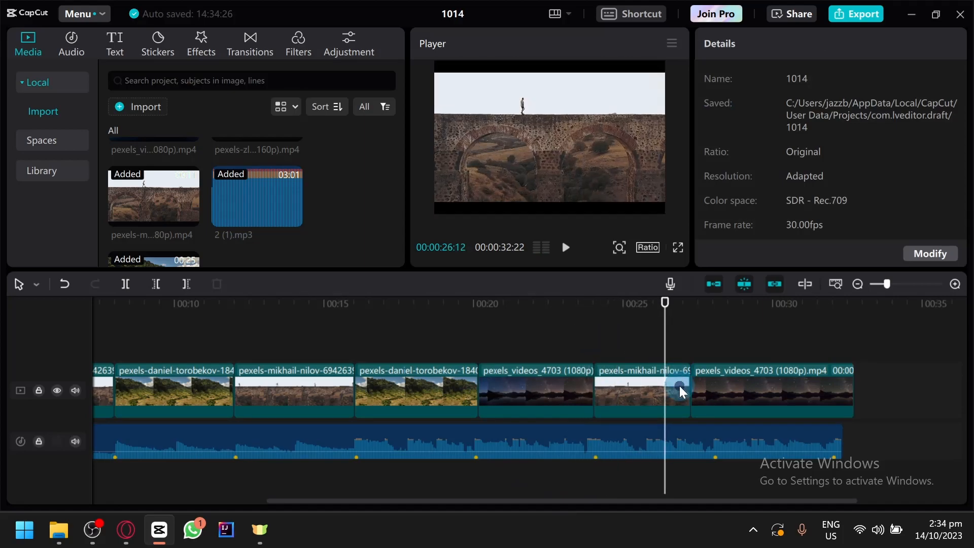
click(680, 387)
drag(562, 333, 579, 341)
key(space)
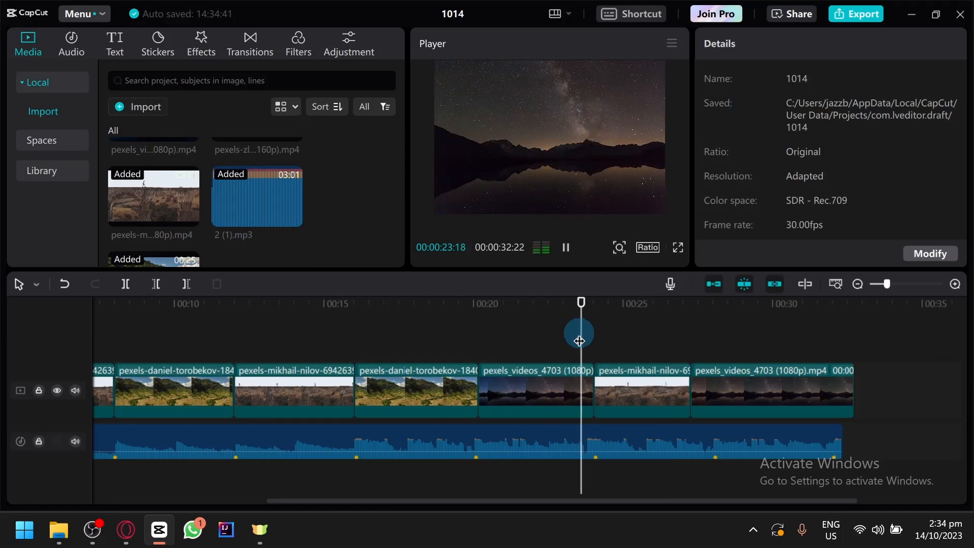
key(space)
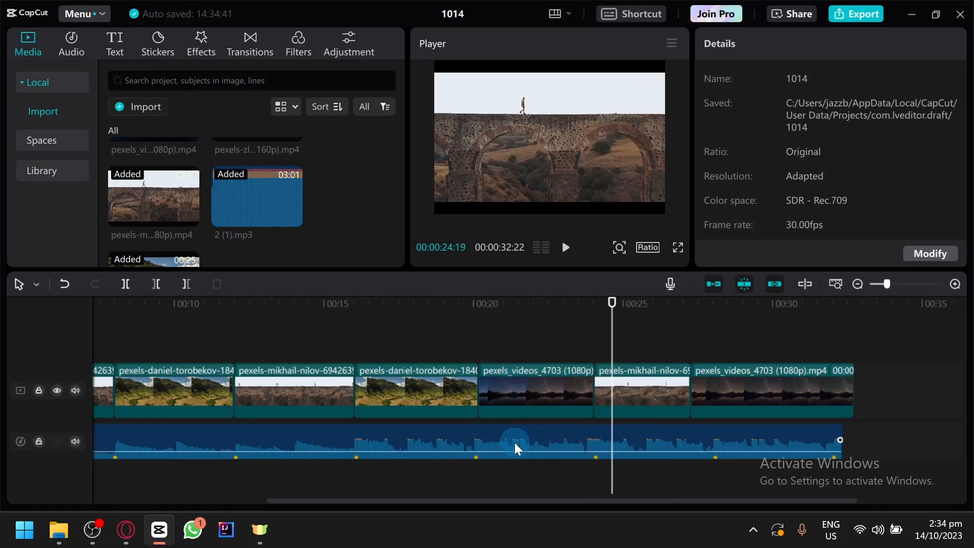
Step: Return the playhead to the start of the timeline and remove the music's automatic beat markers
scroll(514, 443, down, 4)
drag(316, 341, 1, 314)
scroll(494, 423, up, 6)
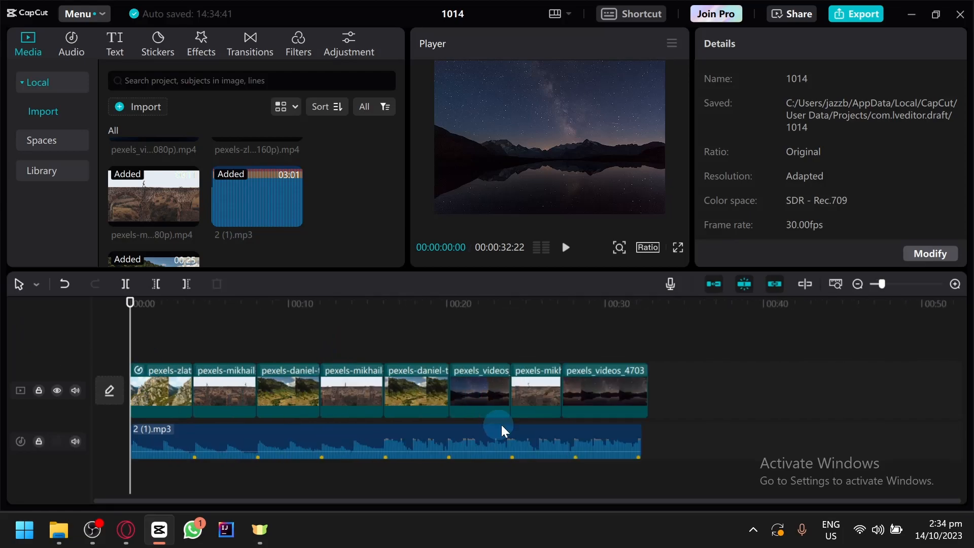
drag(393, 496, 393, 496)
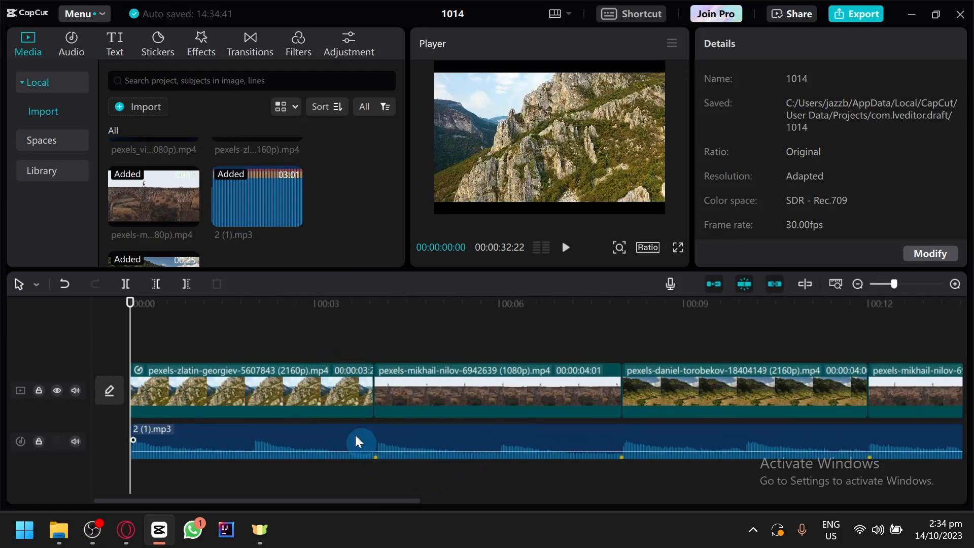
click(288, 429)
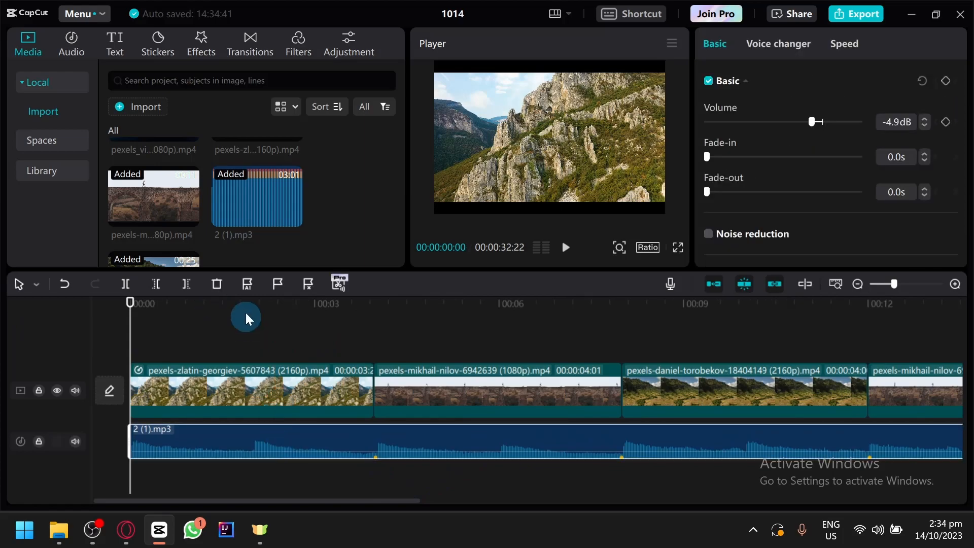
click(250, 291)
click(273, 308)
Step: Add the Amber filter from the Scenery category above the opening mountain clip and place the playhead at 00:00:00:07
click(315, 405)
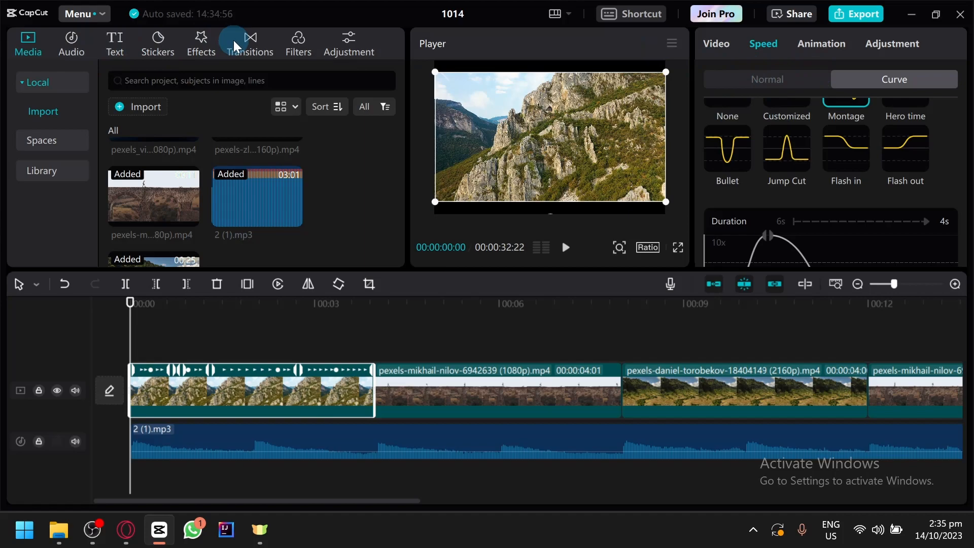
click(298, 44)
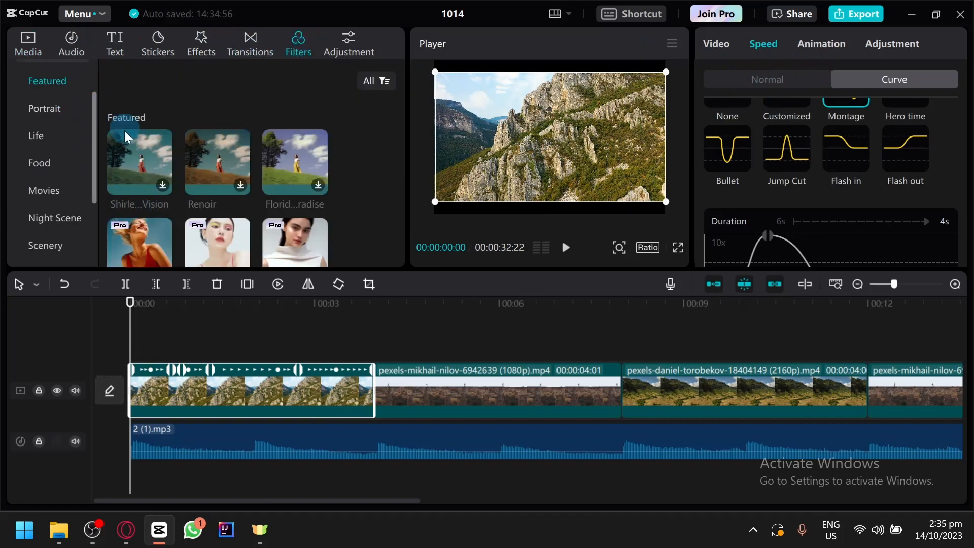
scroll(64, 232, down, 3)
click(67, 165)
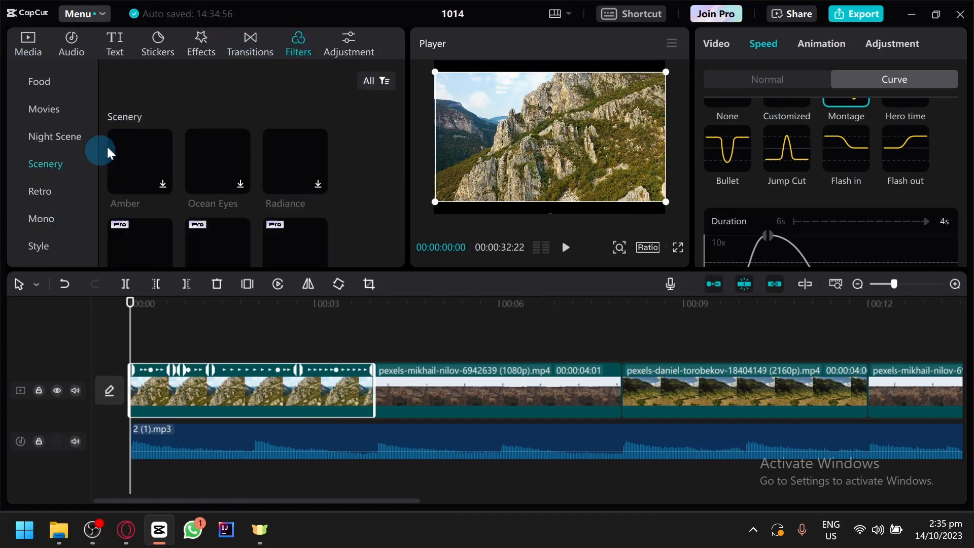
drag(163, 186, 128, 330)
click(144, 325)
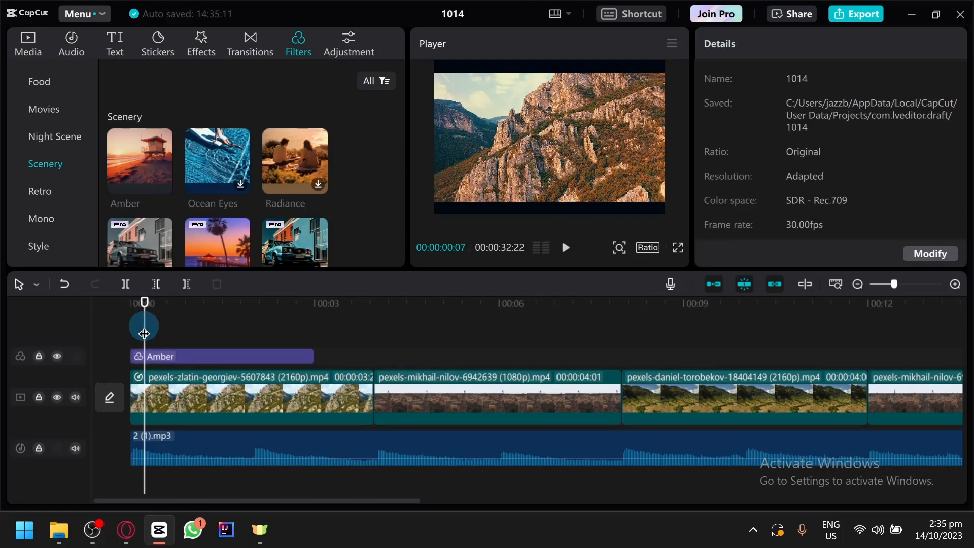
Step: Detach the player as an enlarged floating window and play the filtered opening clip
drag(558, 55, 463, 133)
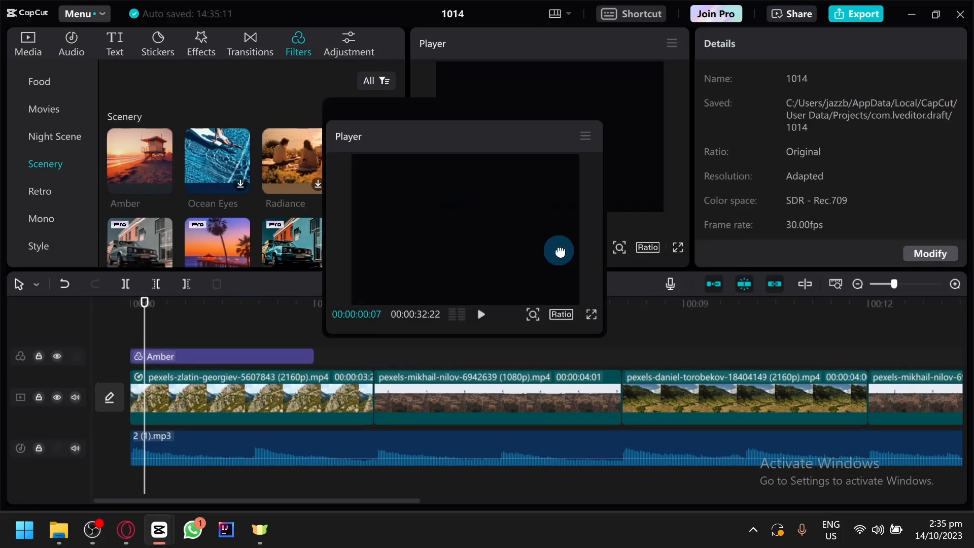
drag(602, 329, 821, 435)
click(571, 416)
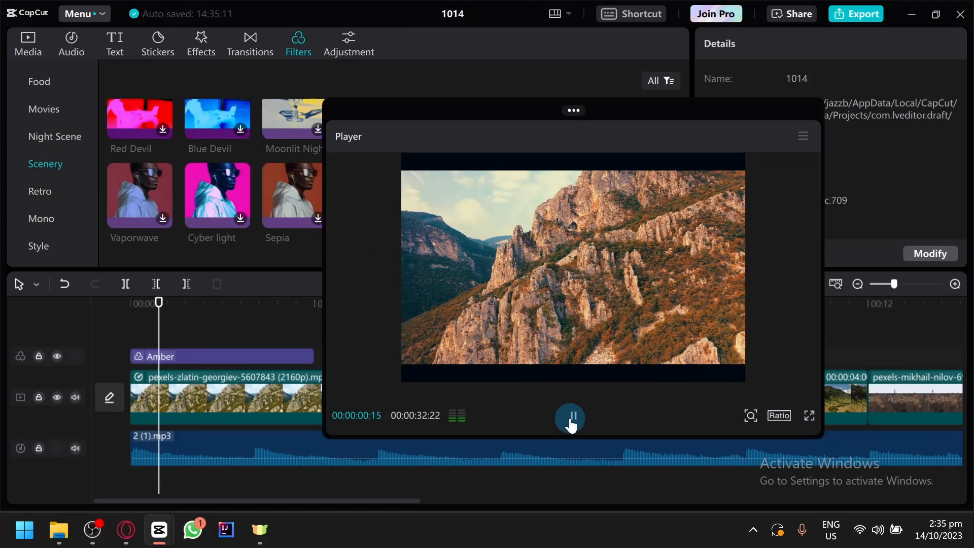
click(562, 422)
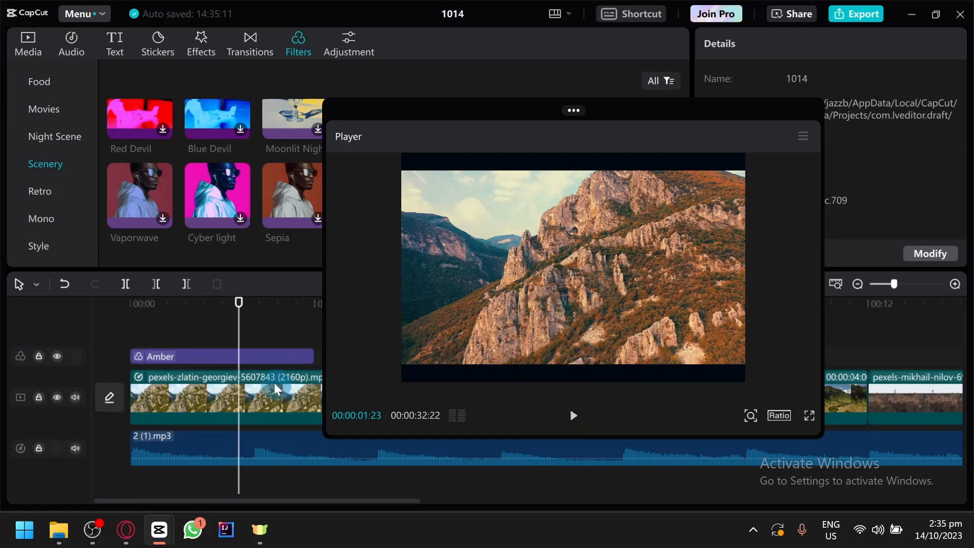
Step: Delete the Amber filter from the timeline and restore the player to its docked position
click(262, 361)
key(Delete)
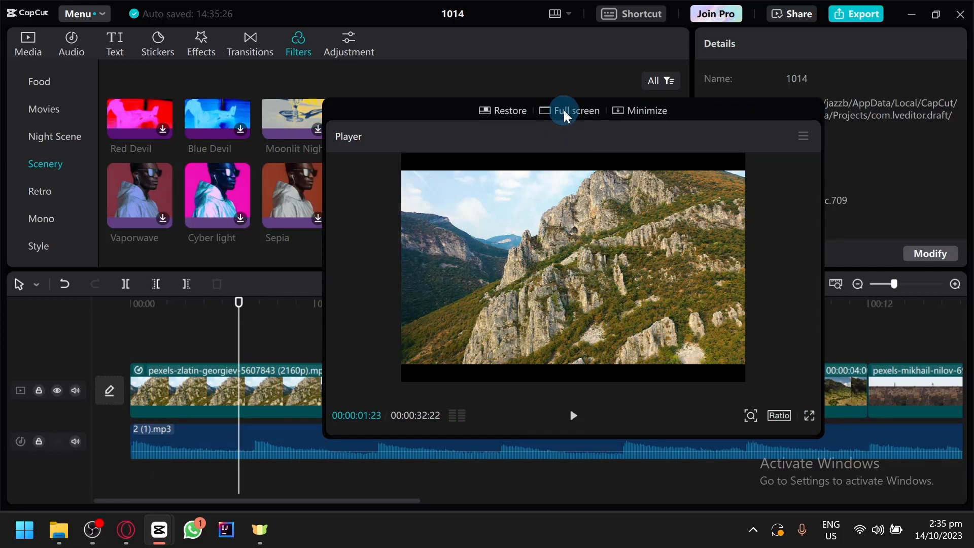
click(511, 116)
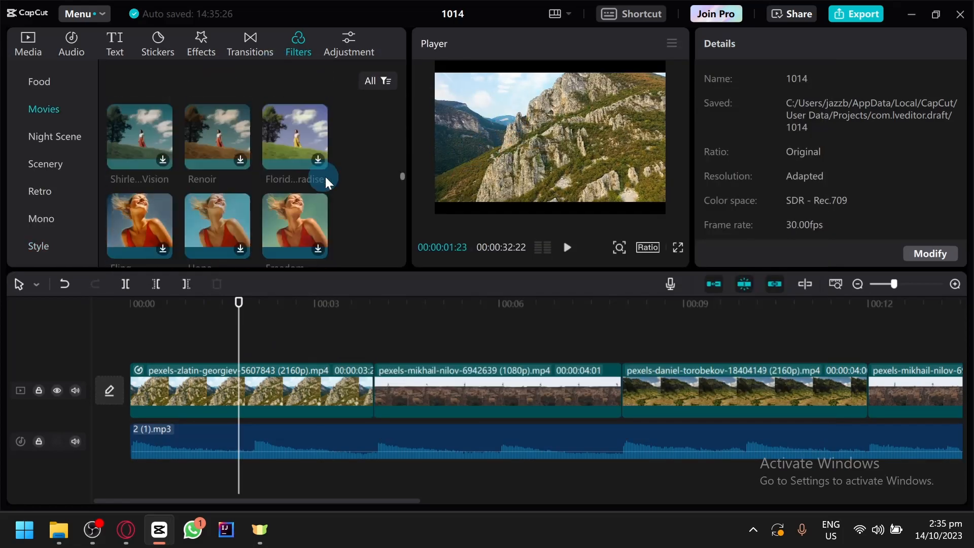
Step: Examine the opening mountain clip's video, enhancement and basic adjustment settings
click(326, 391)
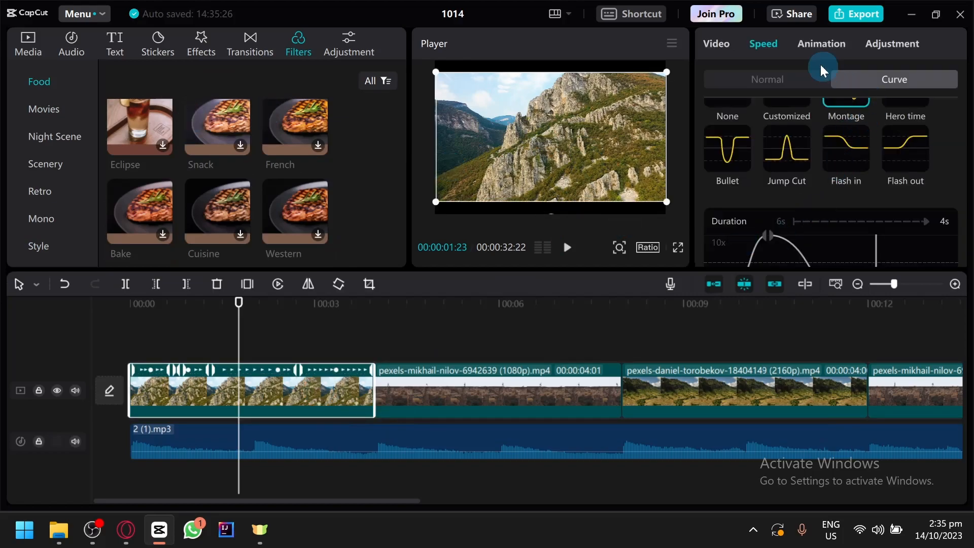
click(721, 44)
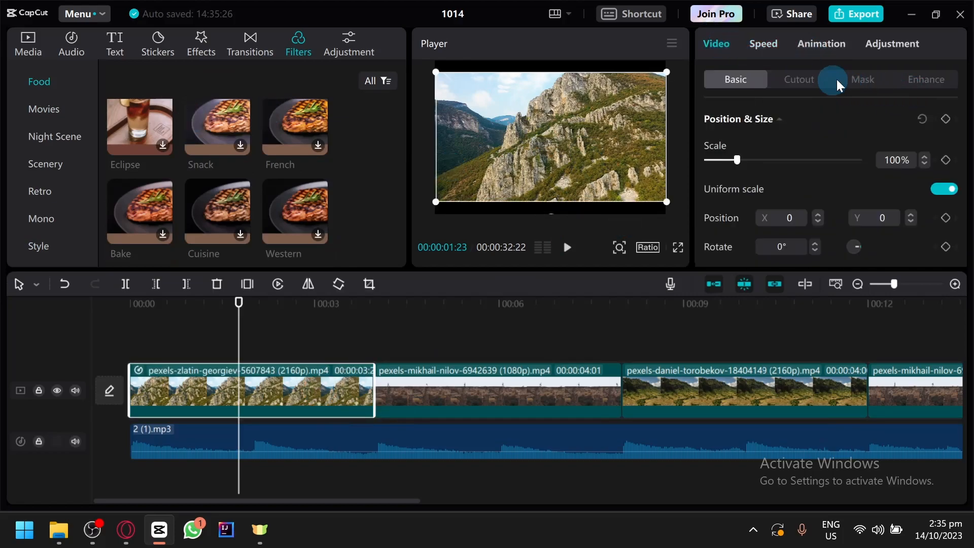
click(931, 77)
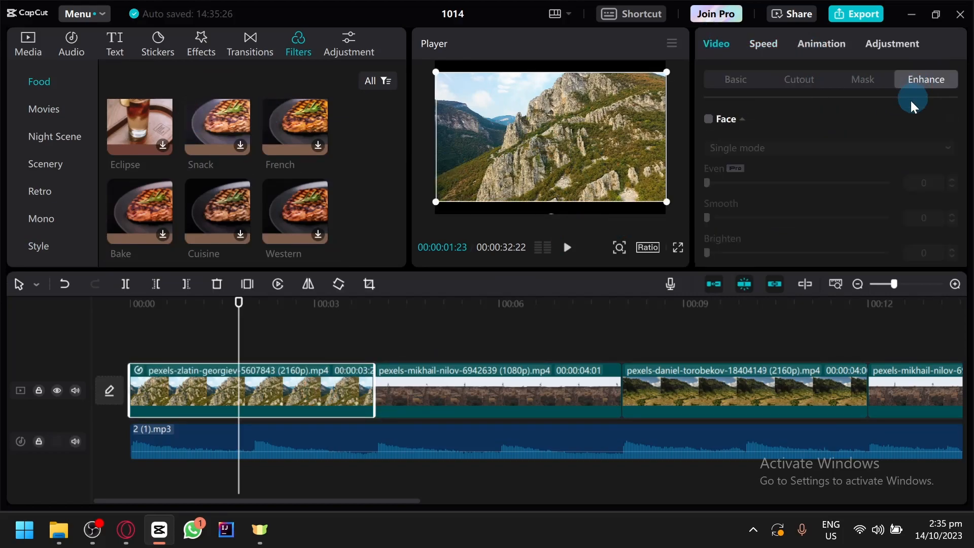
click(891, 56)
scroll(884, 129, down, 2)
scroll(881, 129, up, 2)
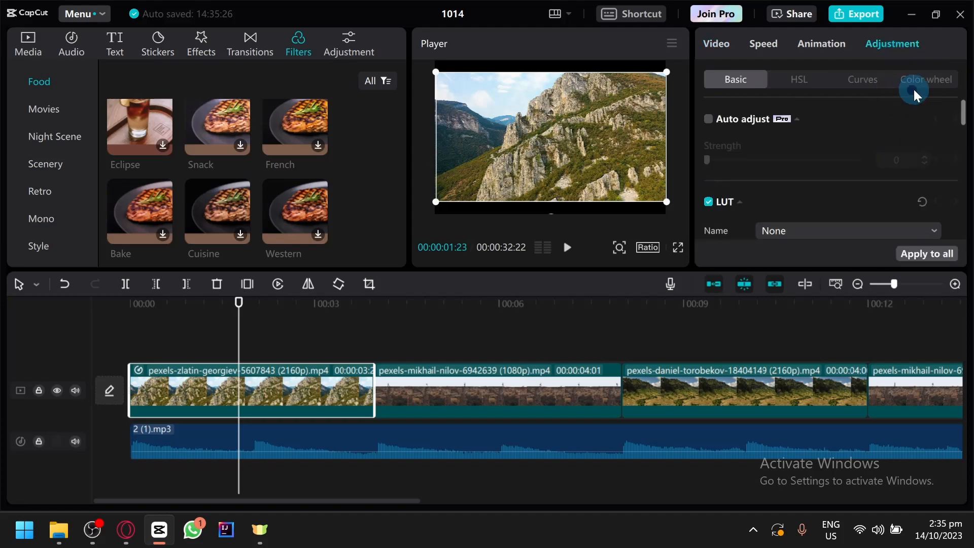
Step: Shift the opening mountain clip's shadows slightly toward a warm yellow-orange tint using the primary color wheel
click(918, 78)
scroll(862, 137, down, 2)
scroll(806, 170, up, 2)
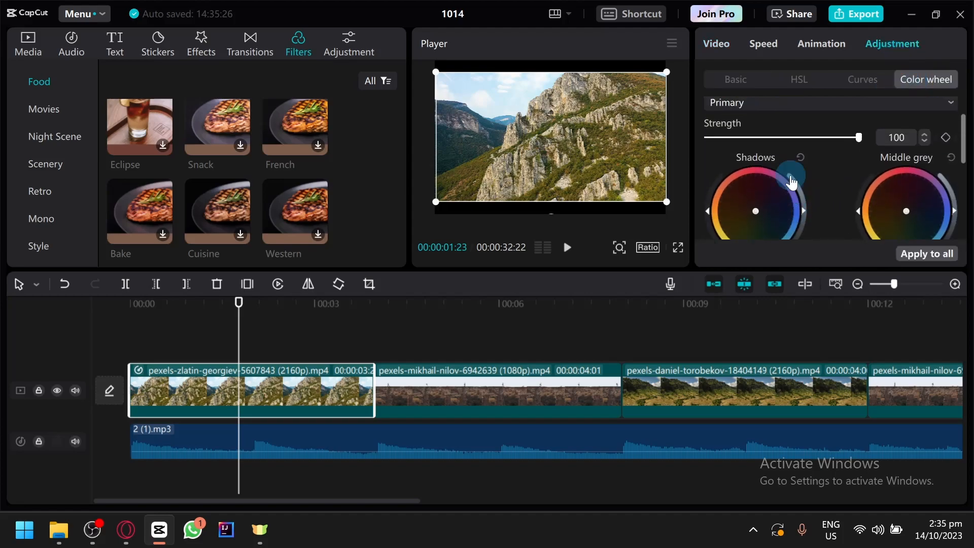
click(801, 178)
scroll(798, 199, down, 2)
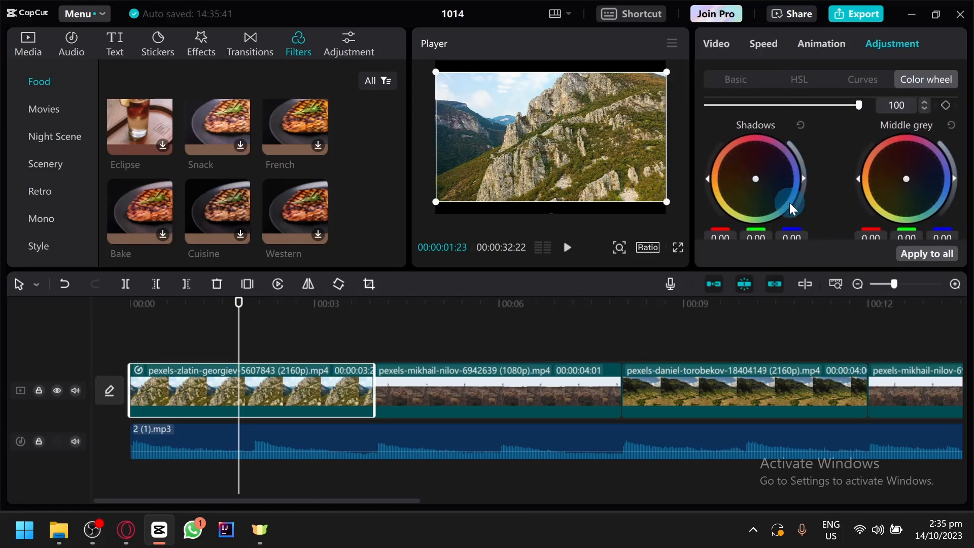
drag(756, 178, 744, 185)
drag(657, 211, 744, 164)
scroll(862, 196, down, 3)
scroll(857, 193, up, 4)
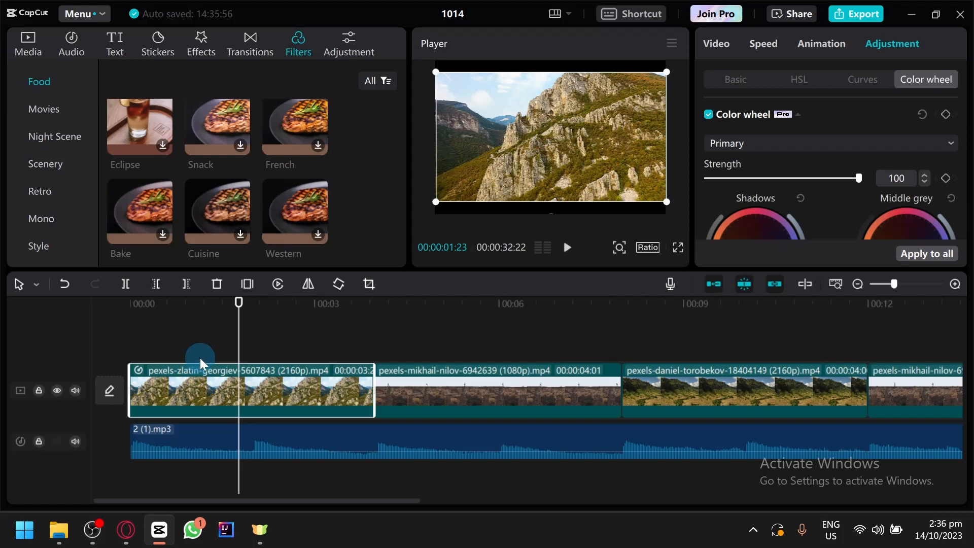
Step: Delete all clips and the music from the timeline and show the project's imported local media
ctrl+scroll(577, 376, down, 5)
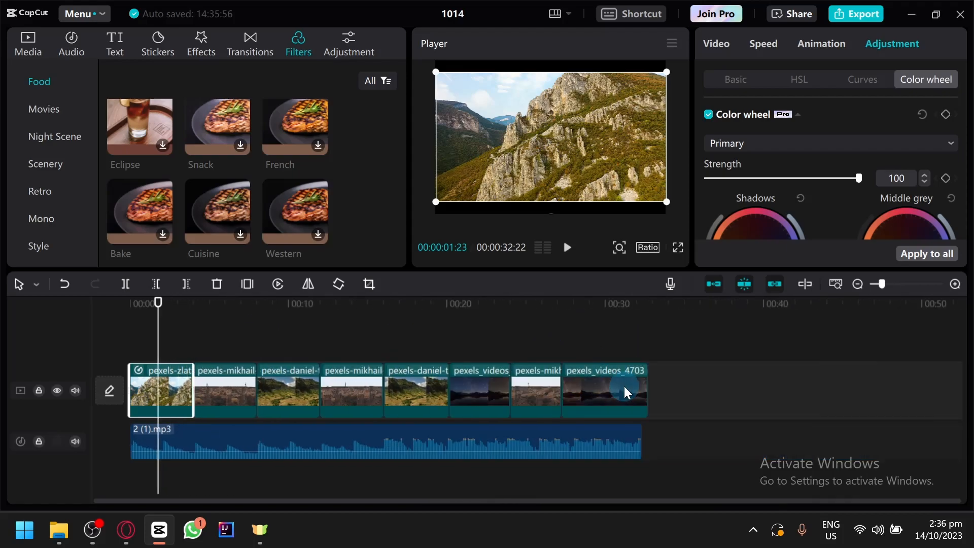
drag(721, 459, 10, 343)
key(Delete)
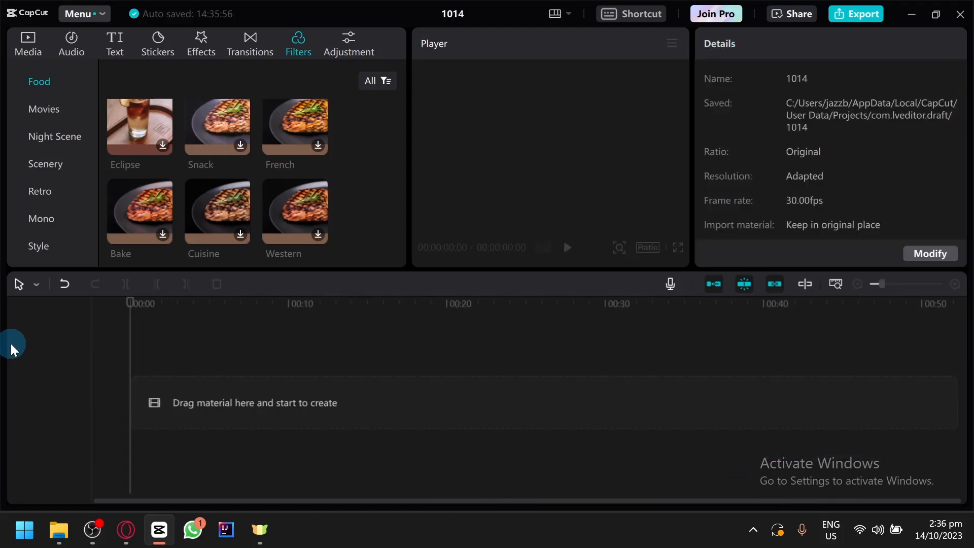
click(29, 47)
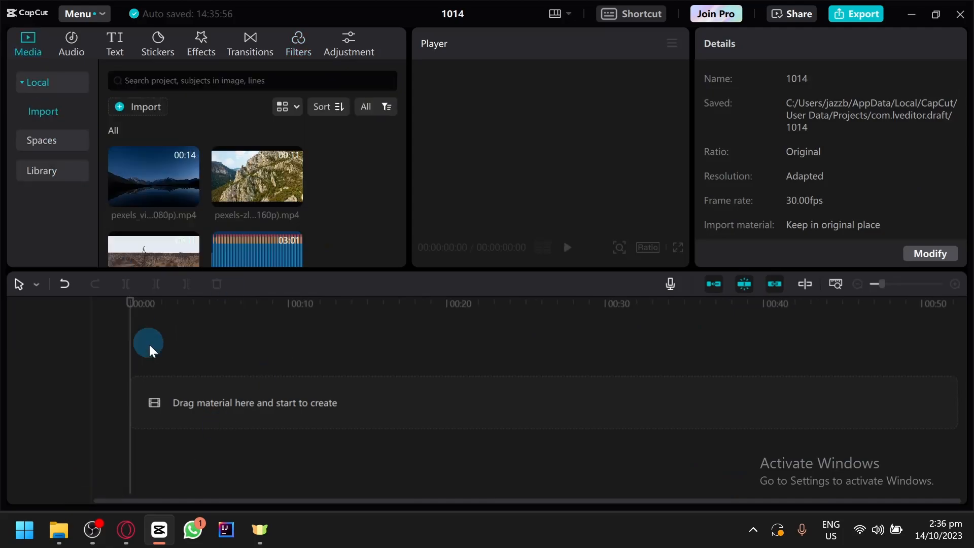